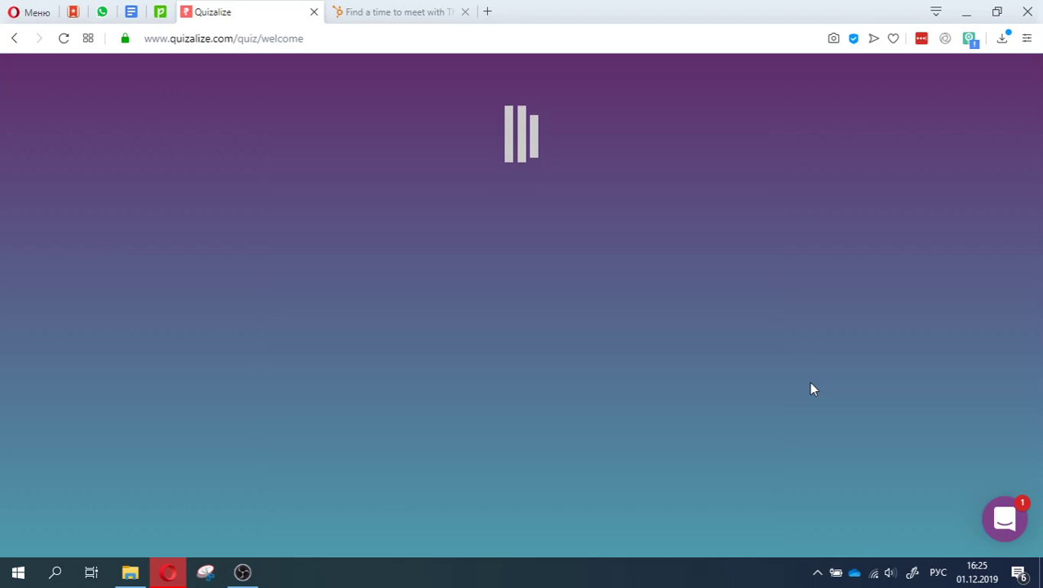
- Browse the resource library's subject sections from Math to World Languages and the available curriculums
text(Ц)
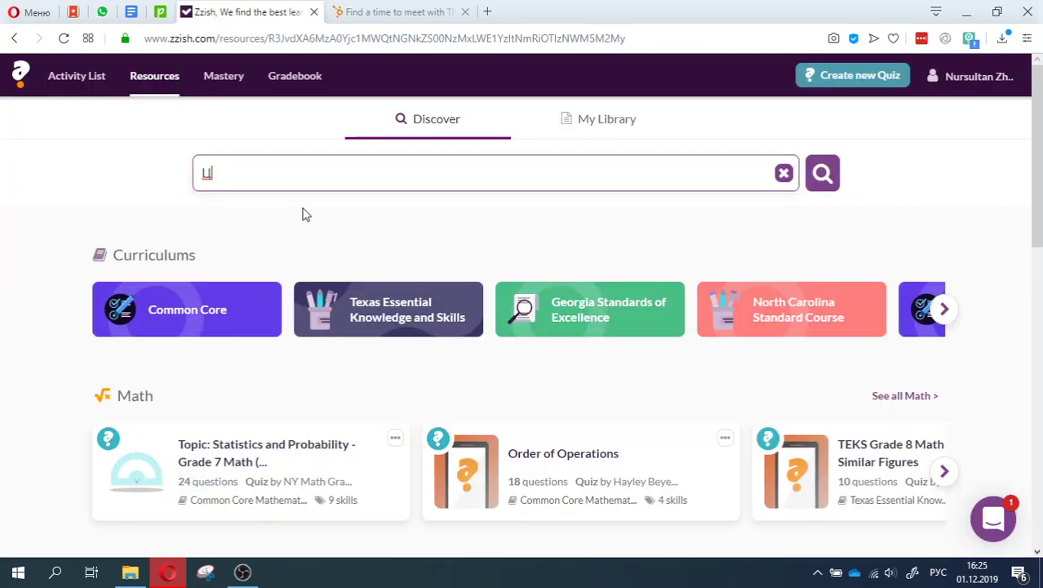
scroll(342, 228, down, 2)
scroll(413, 278, down, 1)
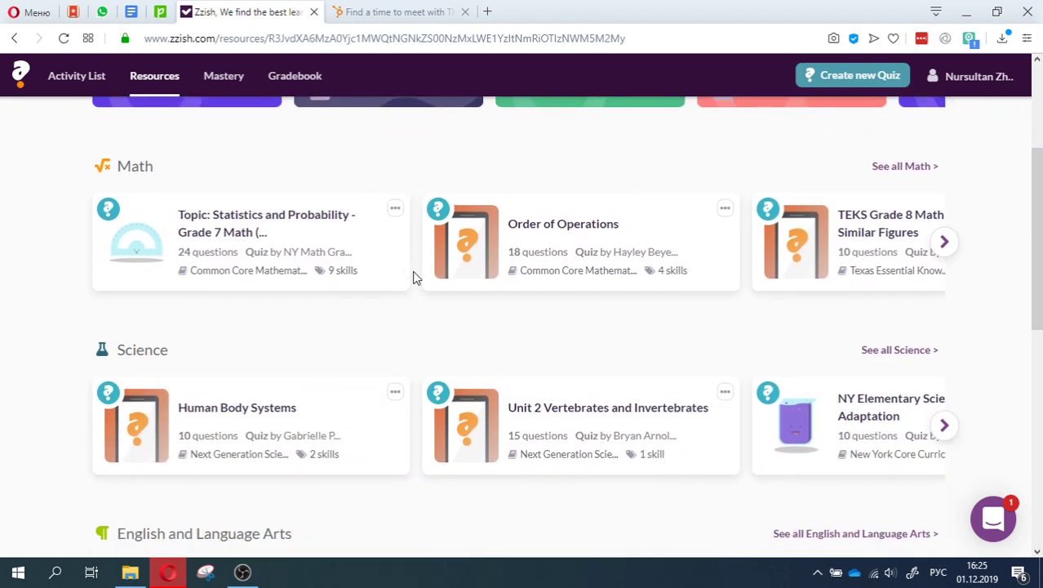
scroll(414, 276, down, 1)
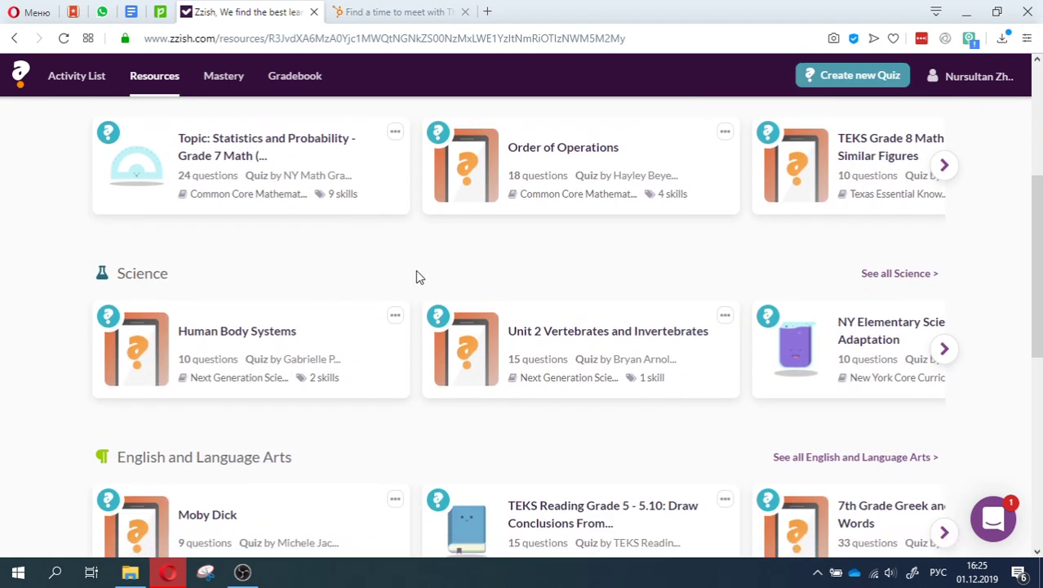
scroll(415, 275, up, 1)
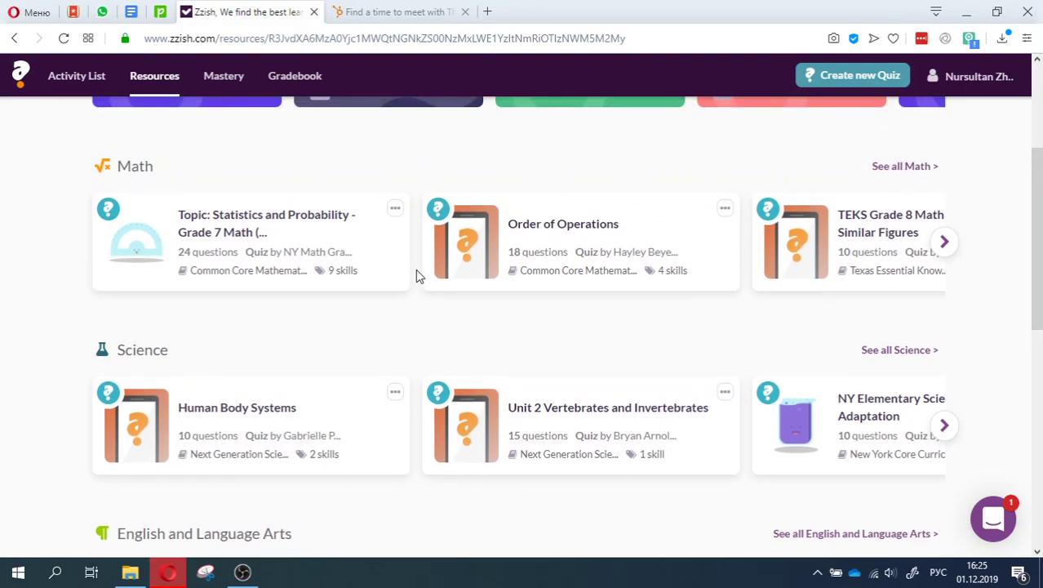
scroll(417, 276, down, 4)
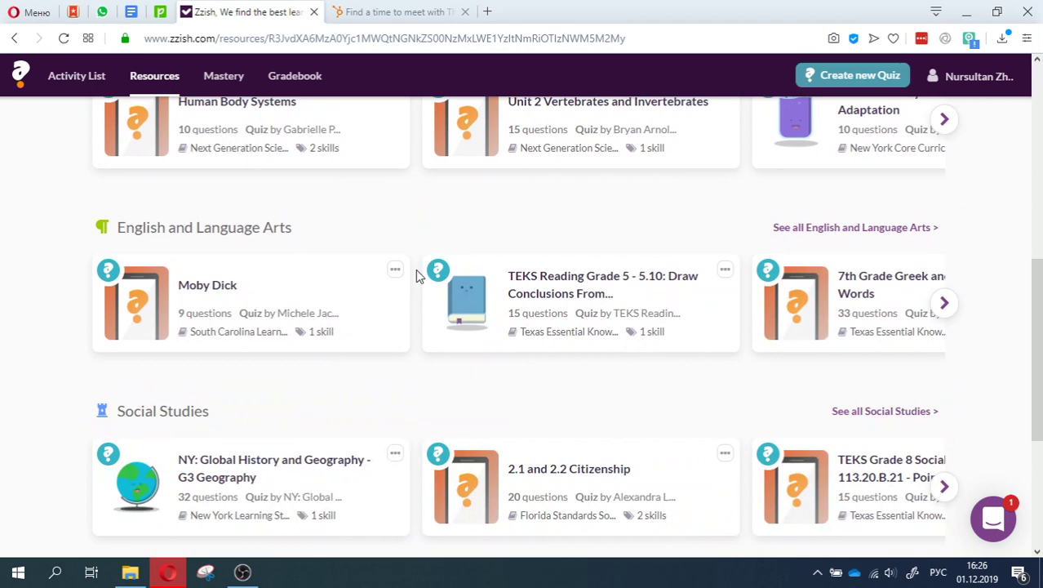
scroll(415, 276, down, 4)
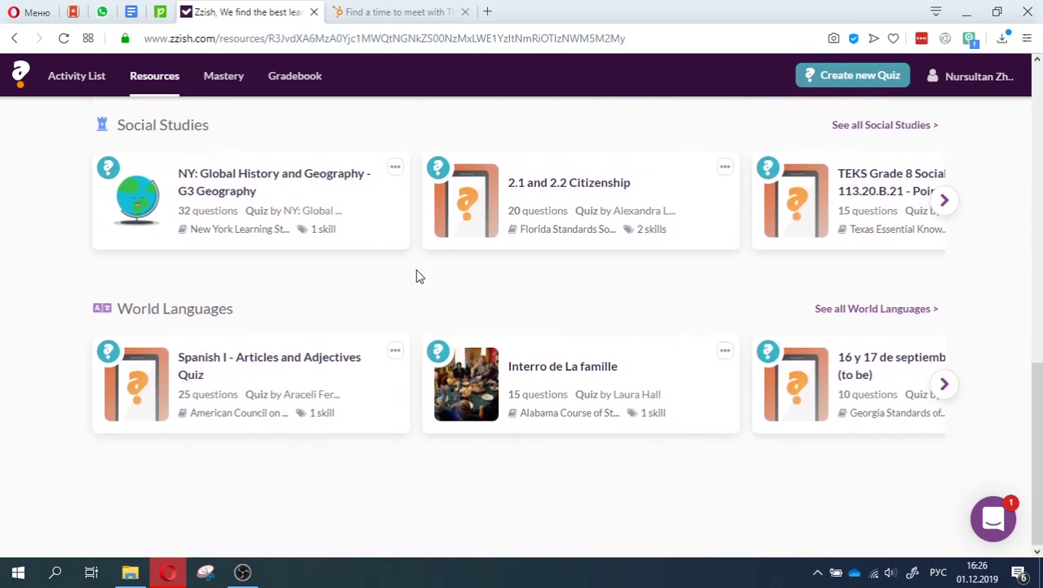
scroll(416, 276, up, 10)
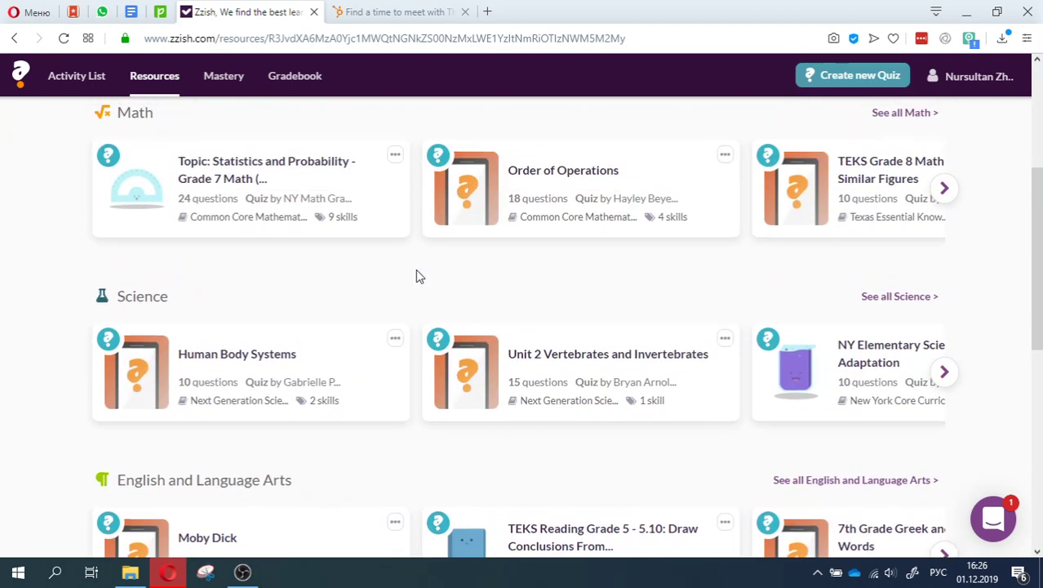
scroll(628, 303, up, 1)
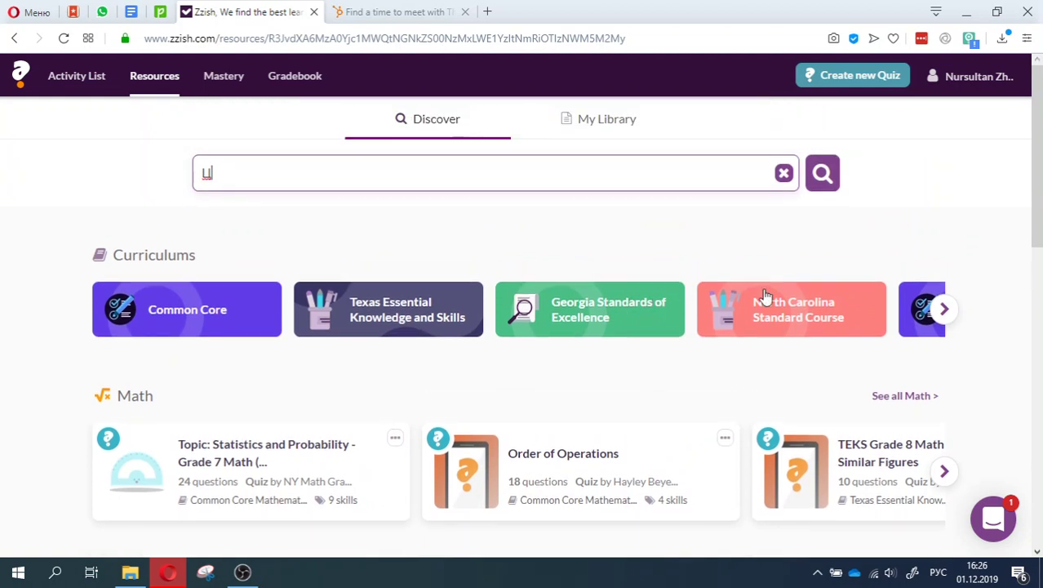
click(947, 308)
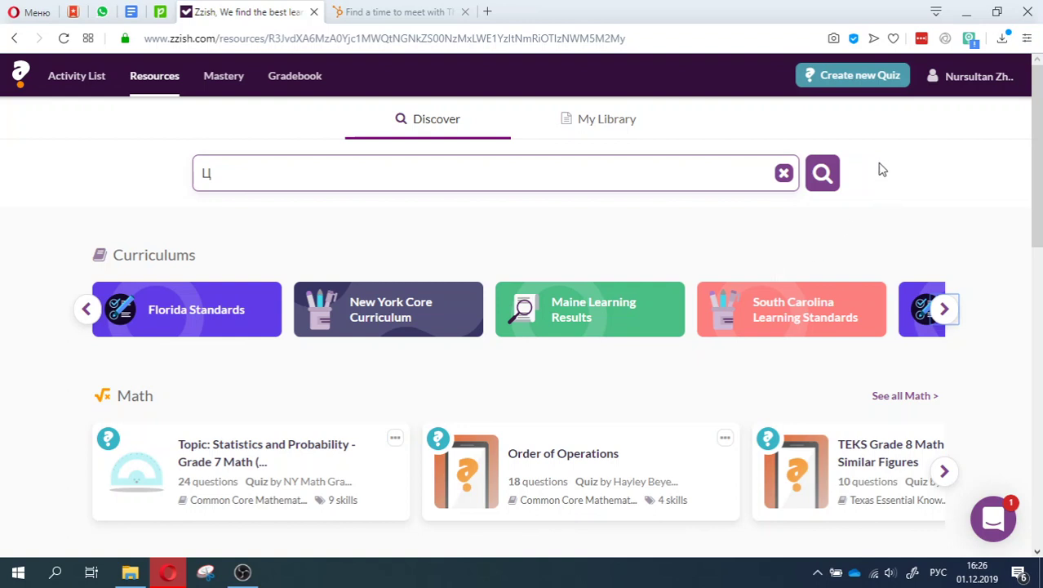
- Create a new quiz titled "Test quiz 2"
click(848, 89)
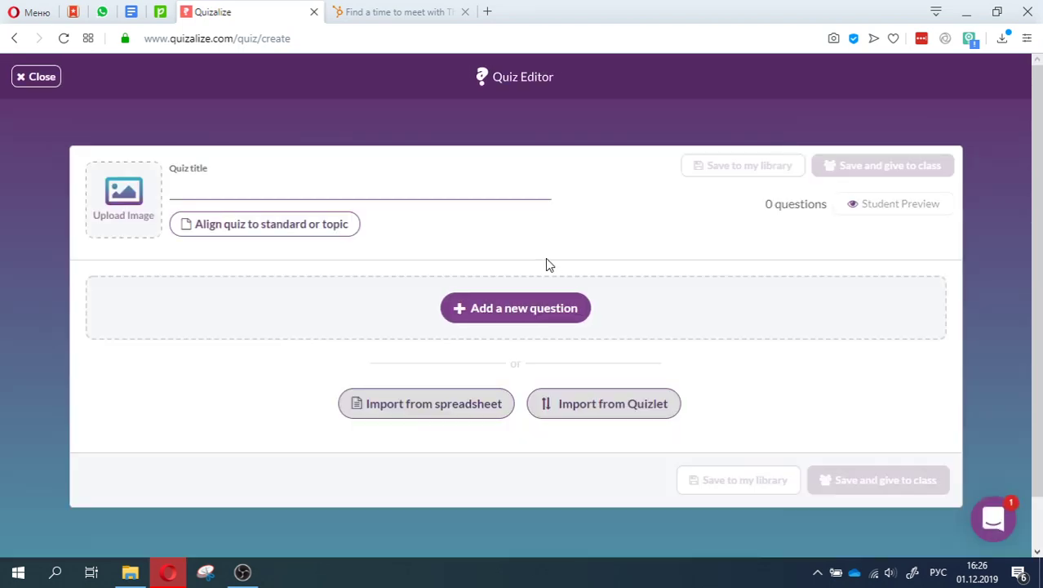
click(221, 189)
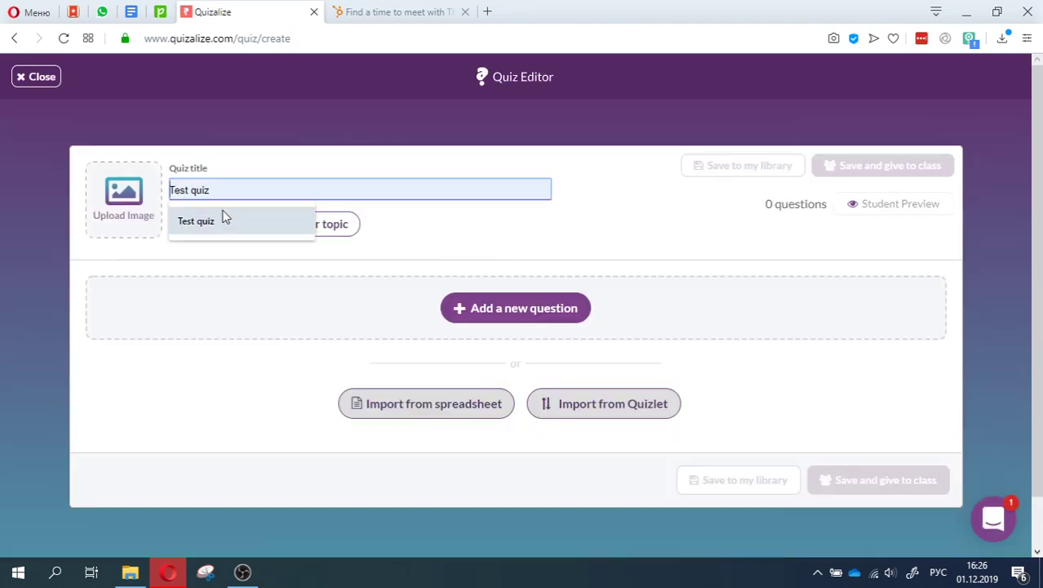
click(224, 216)
text(2)
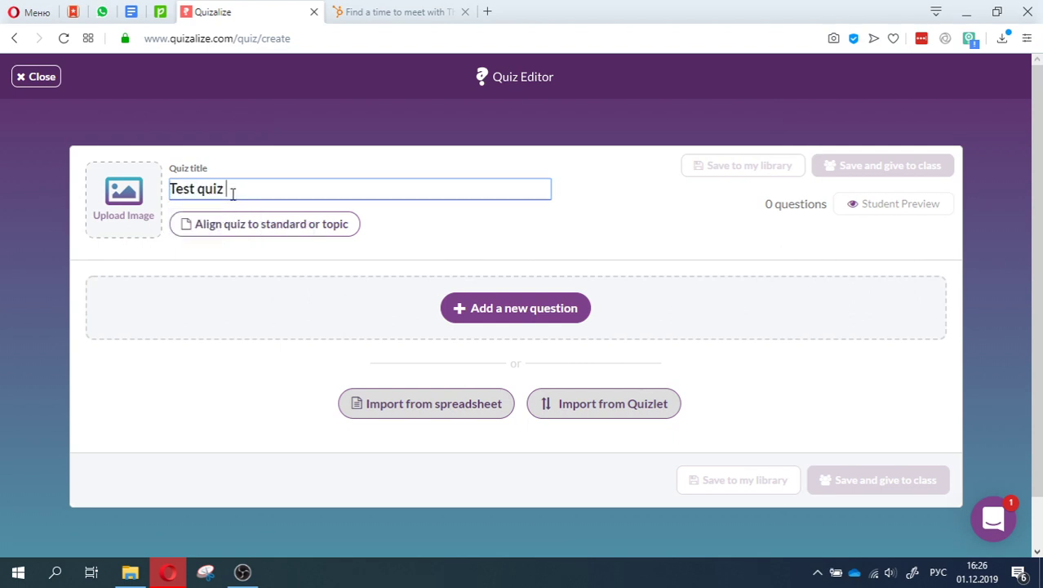
- Add the first question "Вопрос 1" with the correct answer "Ответ 1"
click(488, 310)
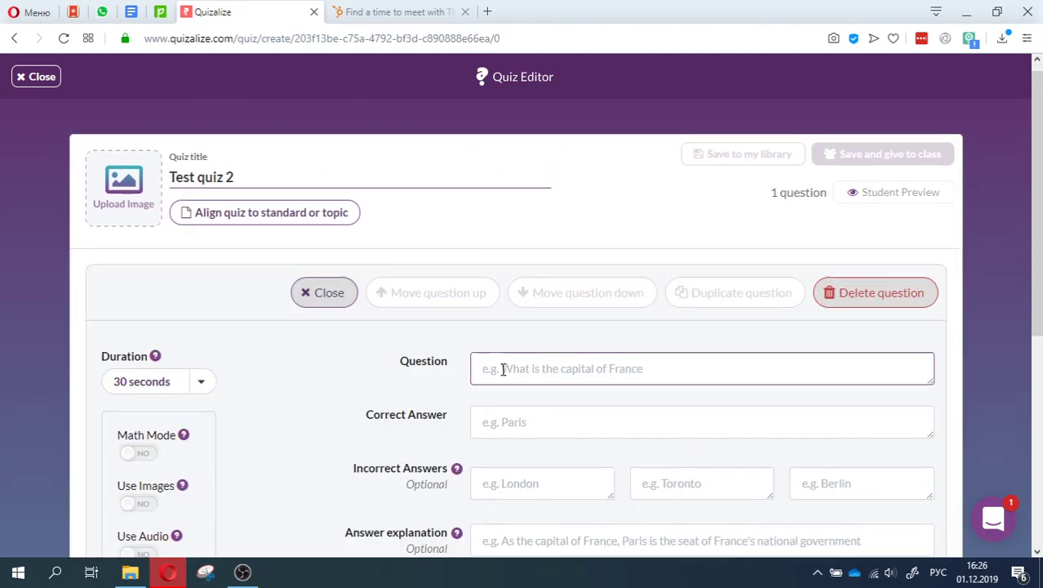
click(503, 369)
text(Воро)
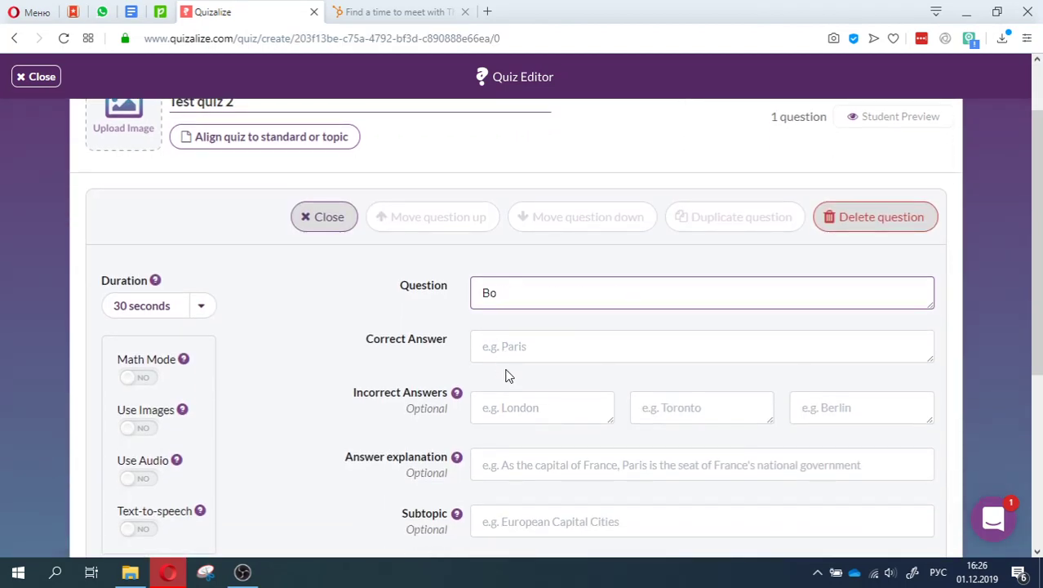
key(Tab)
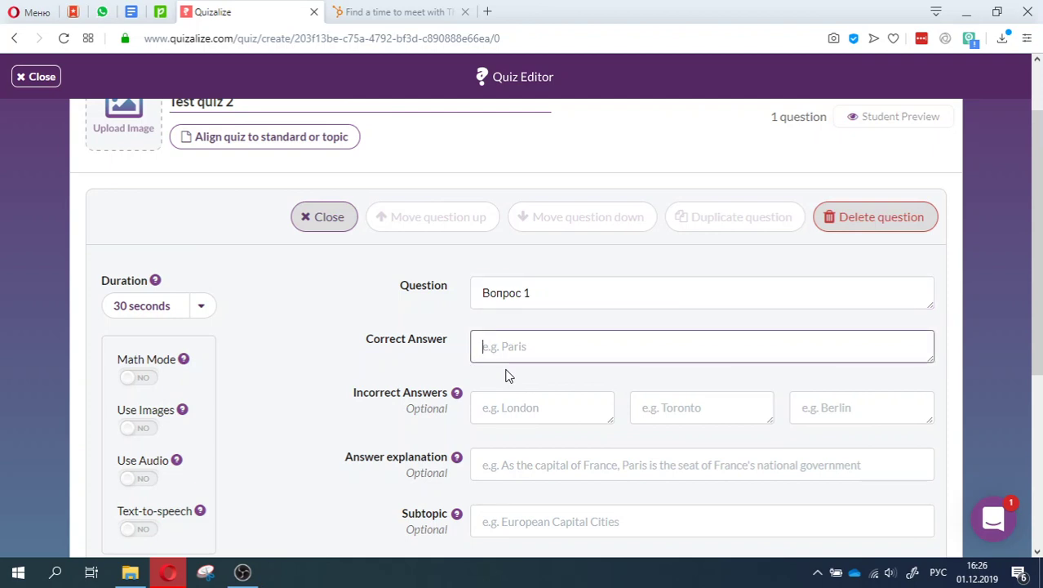
text(Ответ 1)
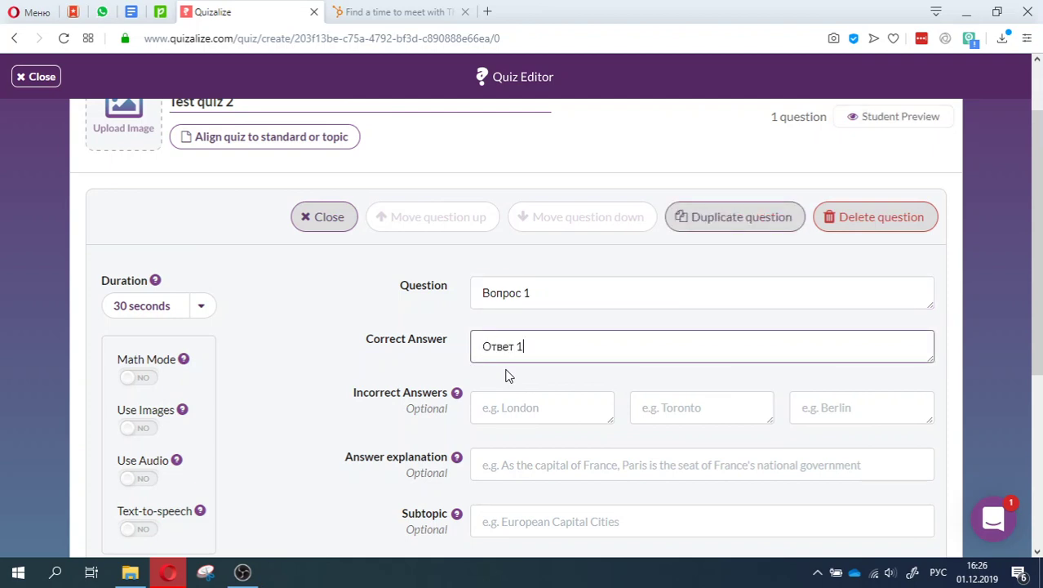
- Fill in the three incorrect answers as "неверные ответы 1", "ответ неверный 2" and "ответ неверный 3"
key(Tab)
text(н)
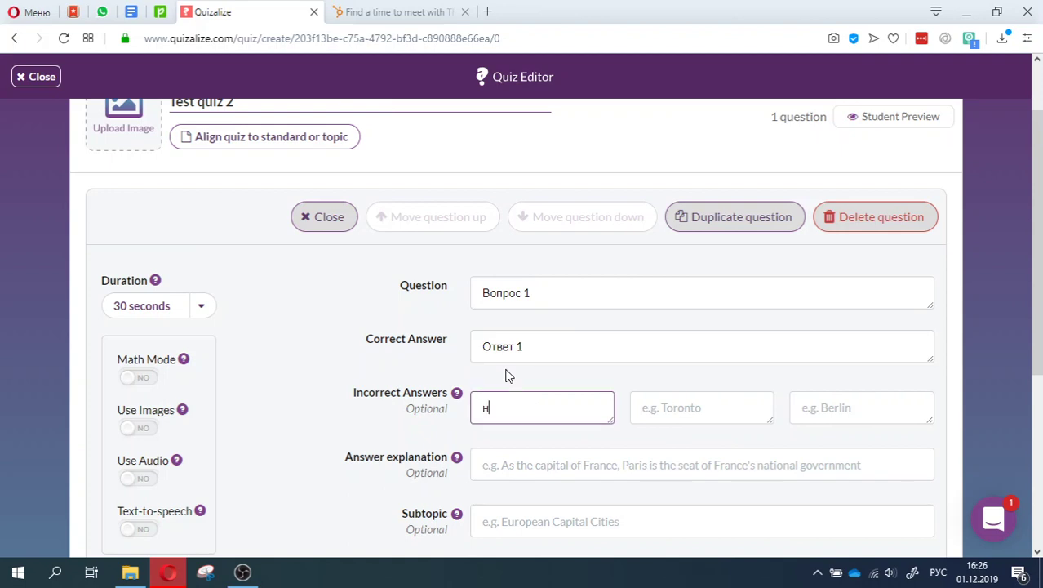
text(еверные ответы 1)
key(Tab)
text(ответ)
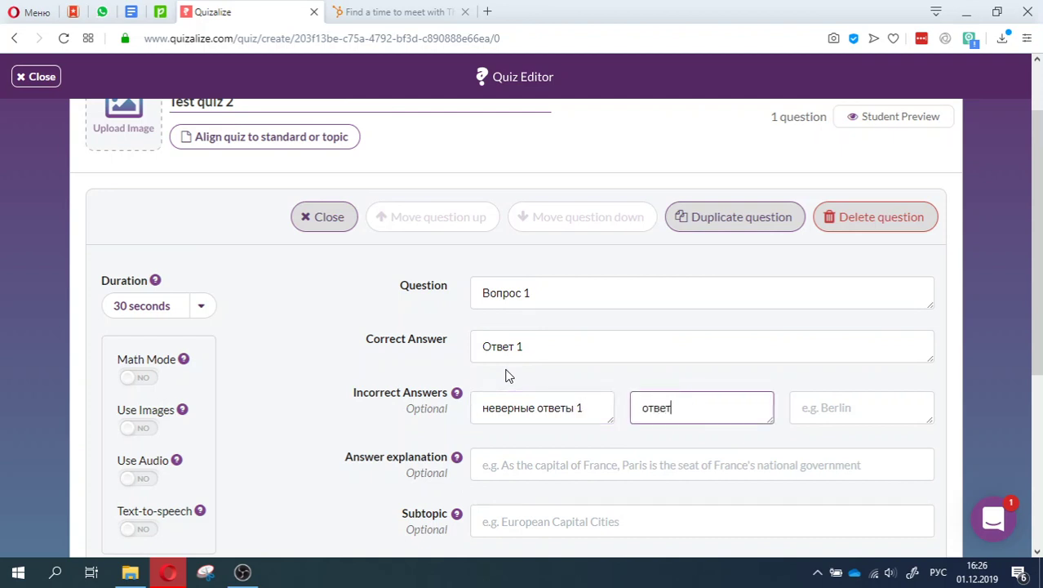
text( еверны)
text( неверный)
text( 2)
key(Tab)
text(ответ неверный)
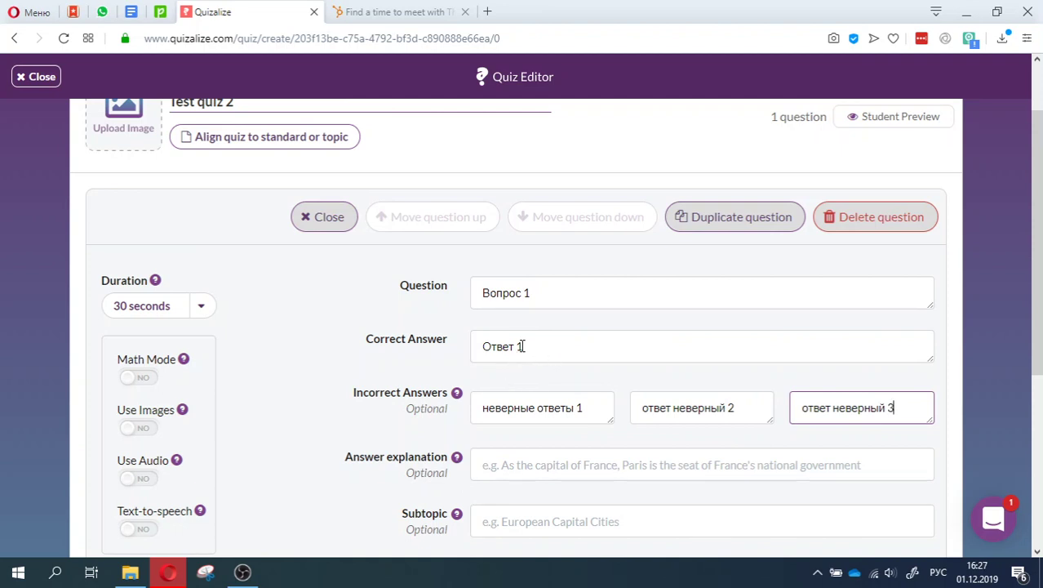
- Try out Math Mode, images and audio on the question one after another, switching each off again
scroll(523, 343, down, 1)
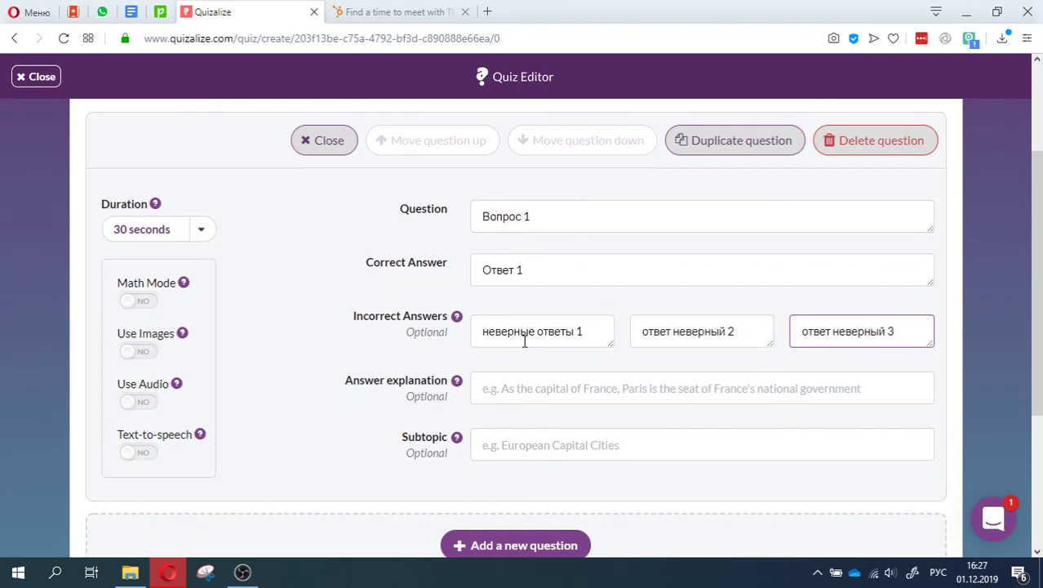
click(149, 305)
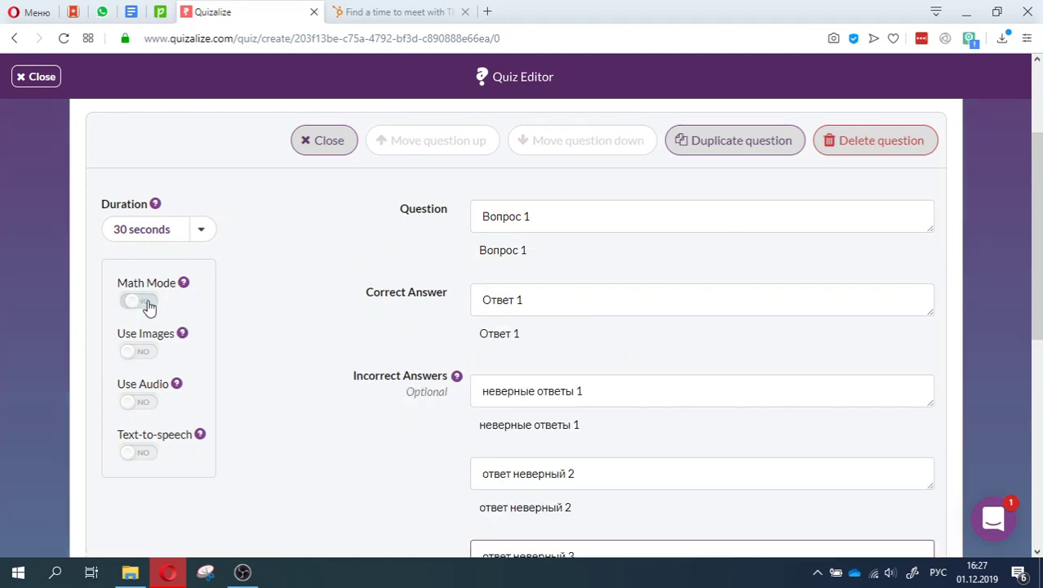
scroll(518, 301, down, 3)
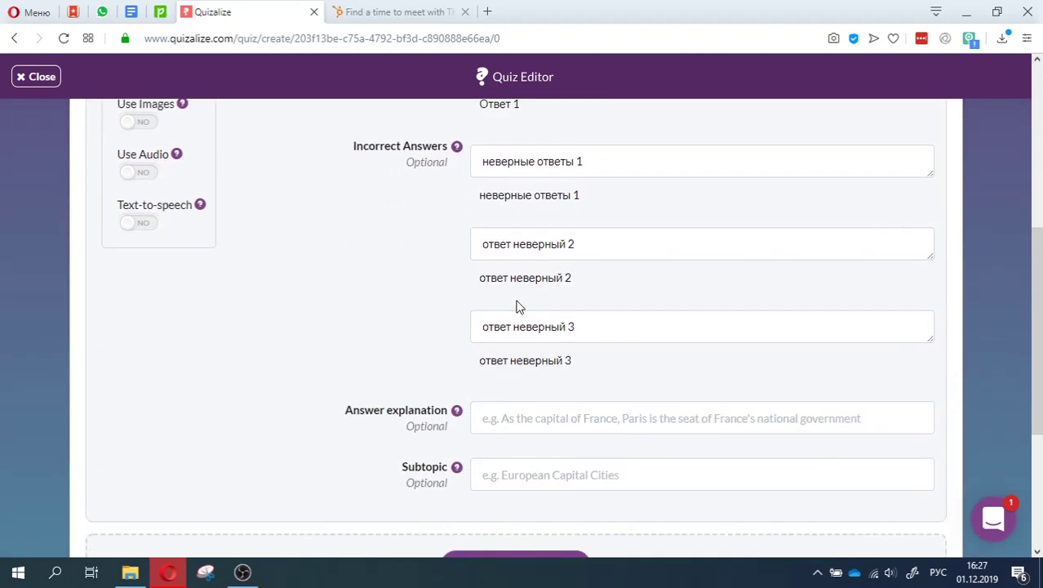
scroll(408, 296, up, 2)
click(146, 235)
click(140, 275)
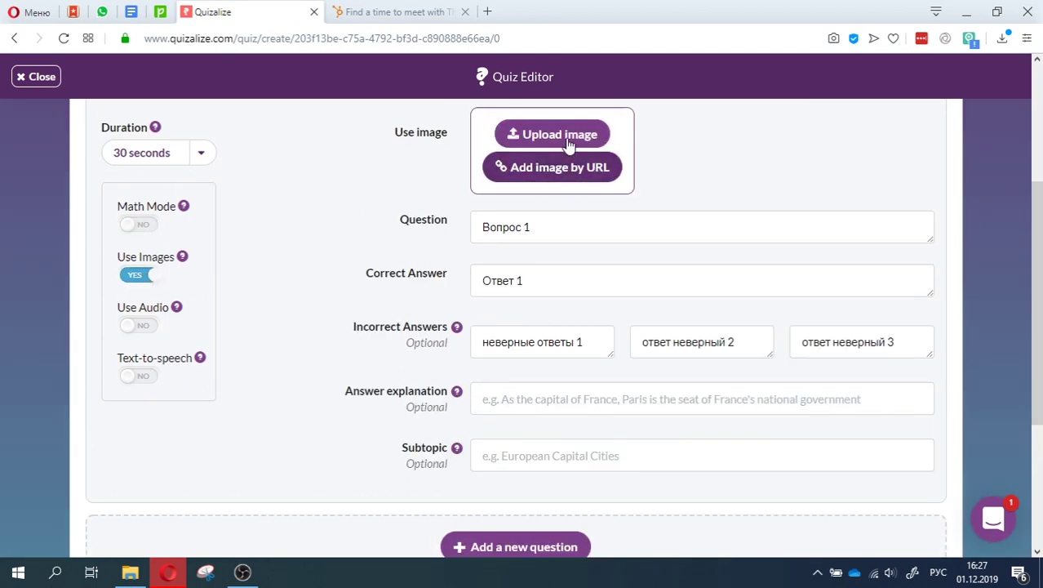
click(142, 277)
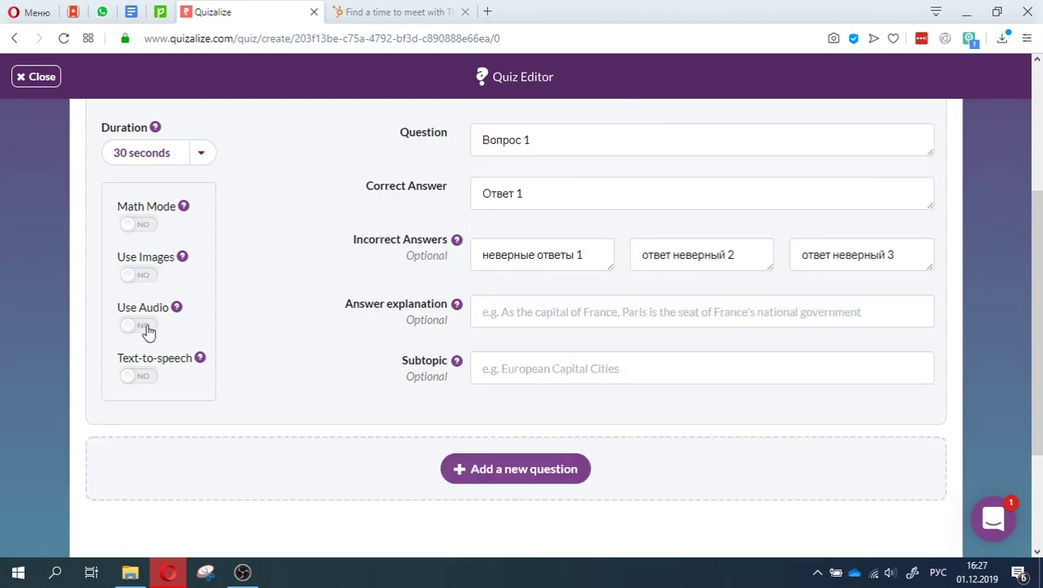
click(148, 330)
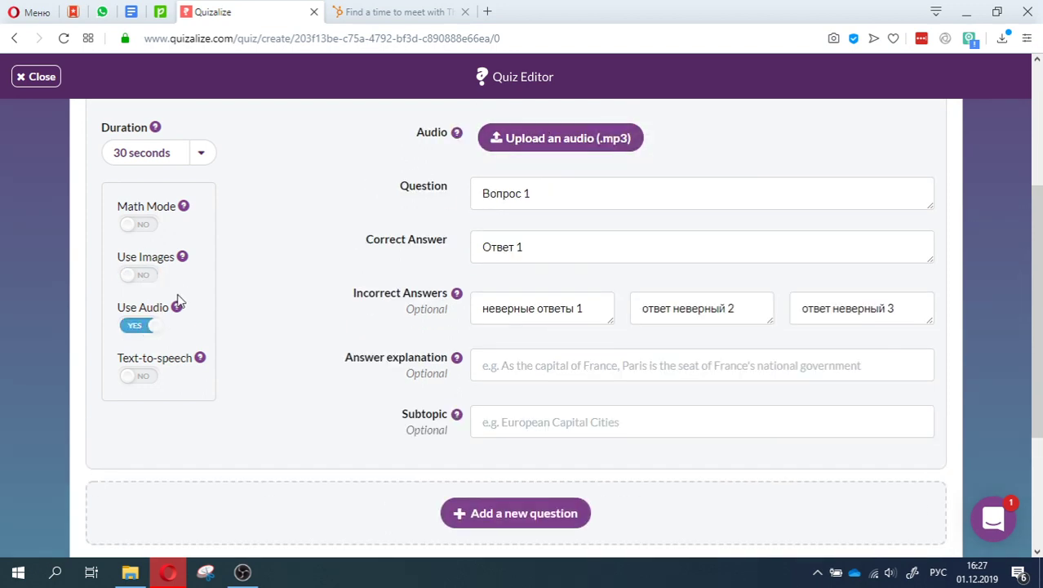
click(142, 328)
- Try out text-to-speech with English as the question language and switch it off again
click(141, 377)
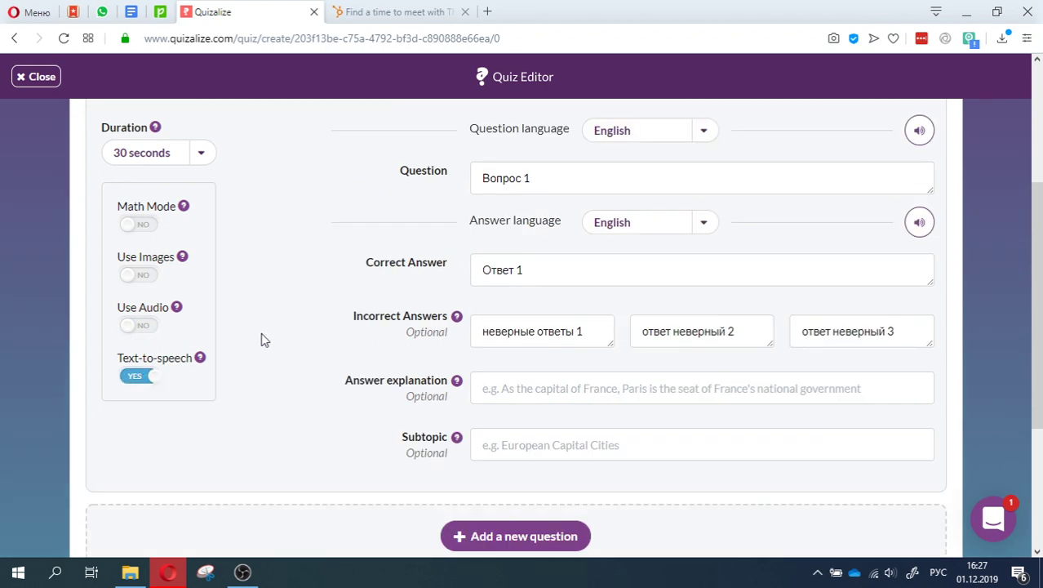
scroll(261, 340, up, 1)
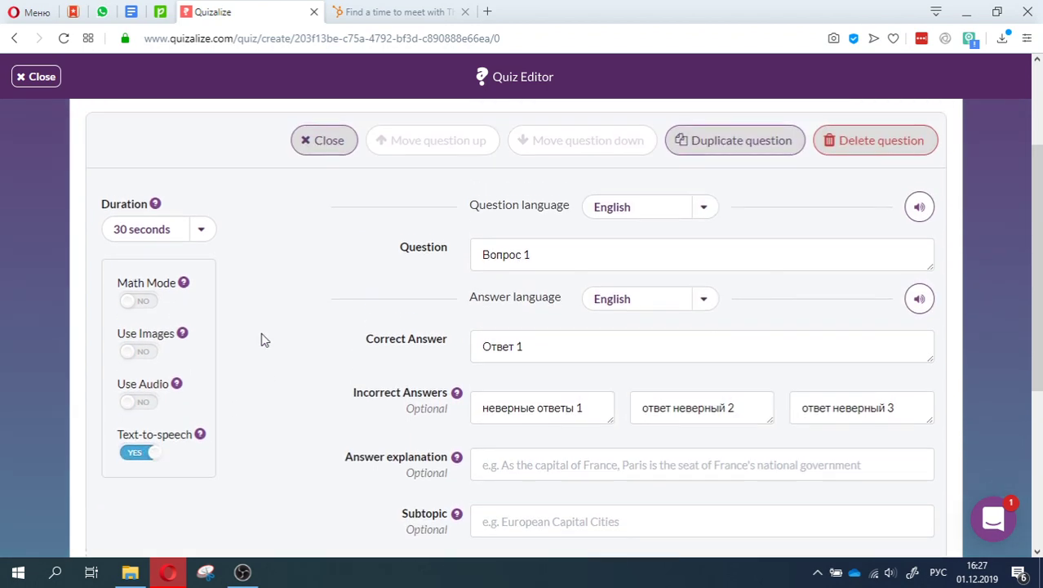
click(613, 215)
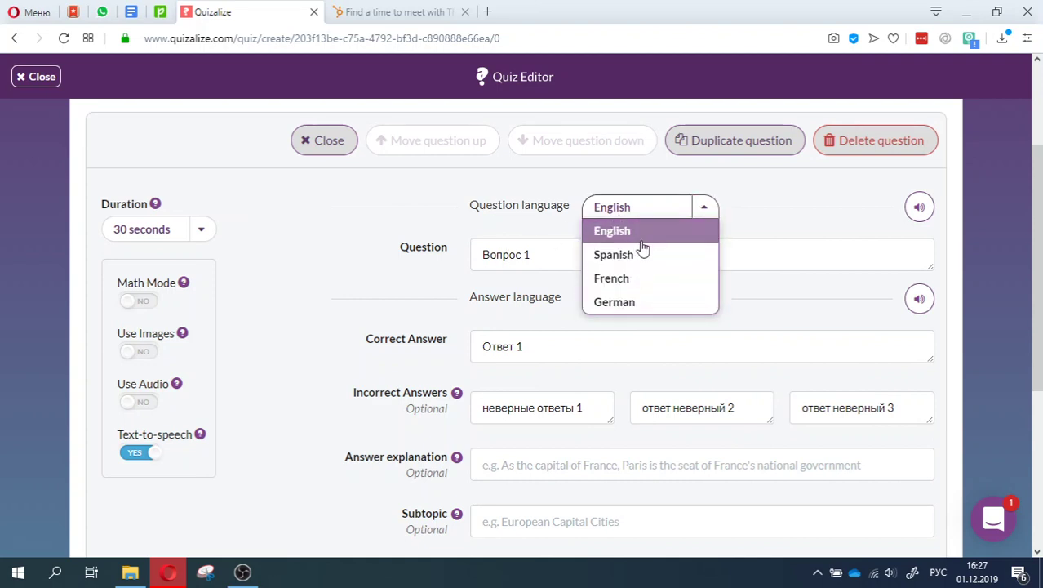
click(641, 236)
click(137, 460)
- Enter "Пояснение к вопросу" as the answer explanation for the first question
click(542, 266)
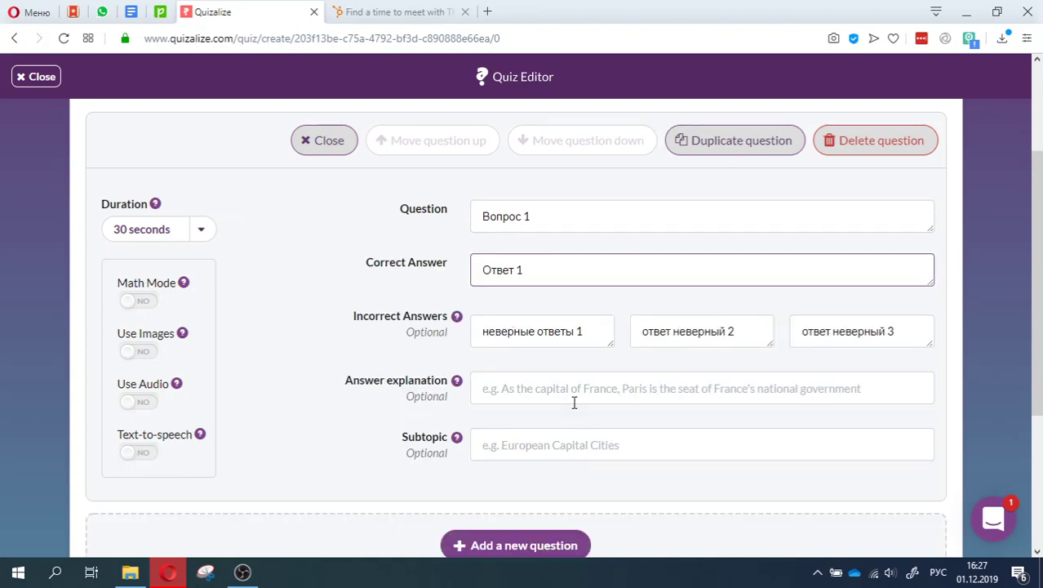
click(528, 388)
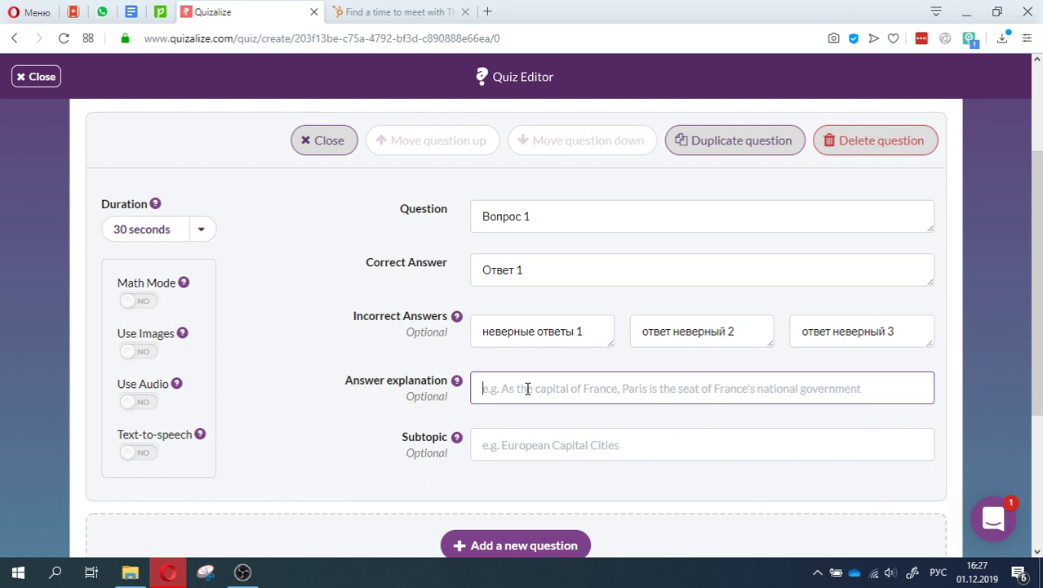
text(Пояснение)
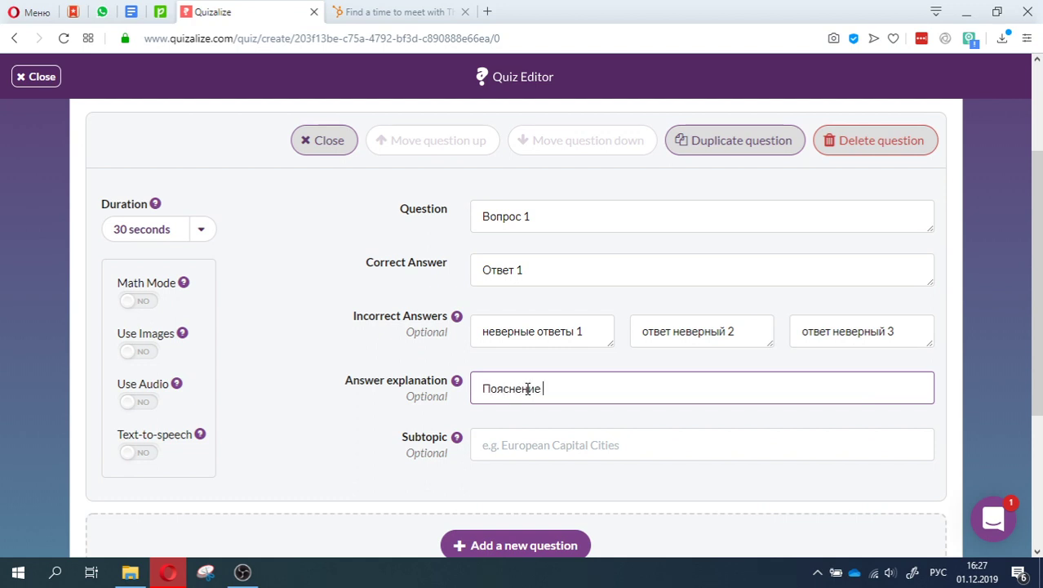
text( к вопросу)
scroll(514, 388, down, 2)
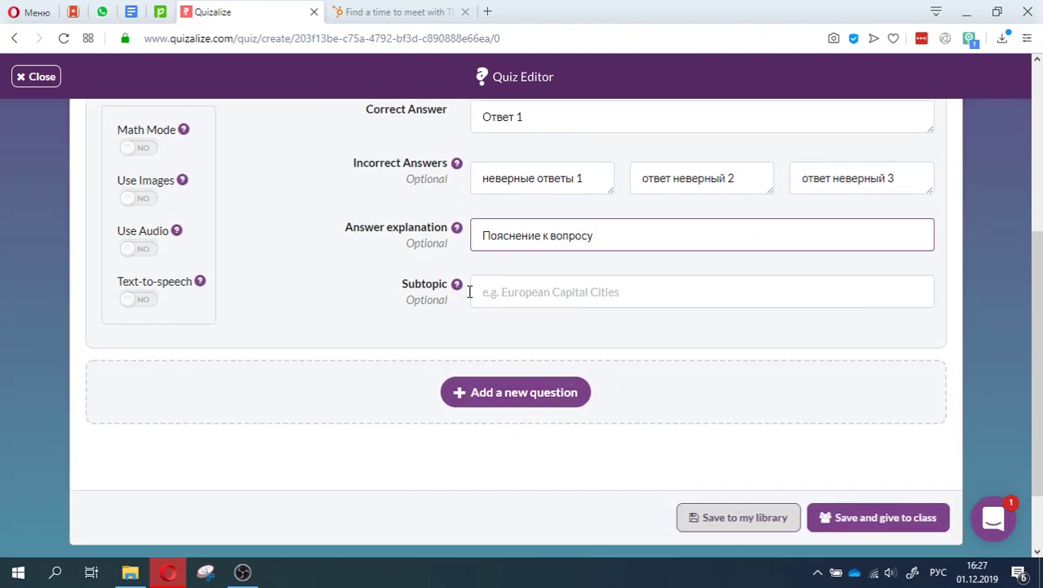
click(546, 399)
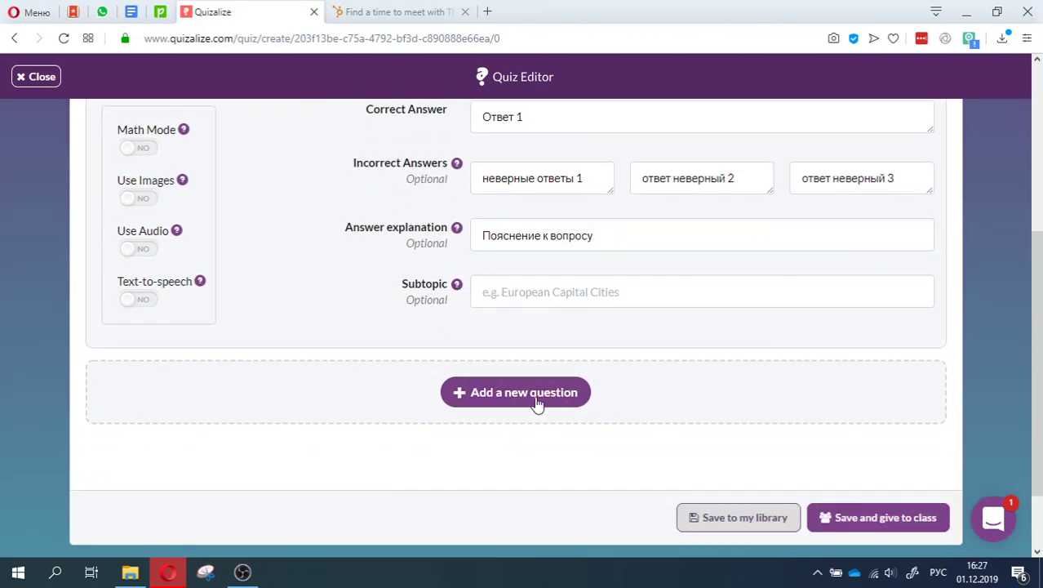
scroll(530, 368, down, 1)
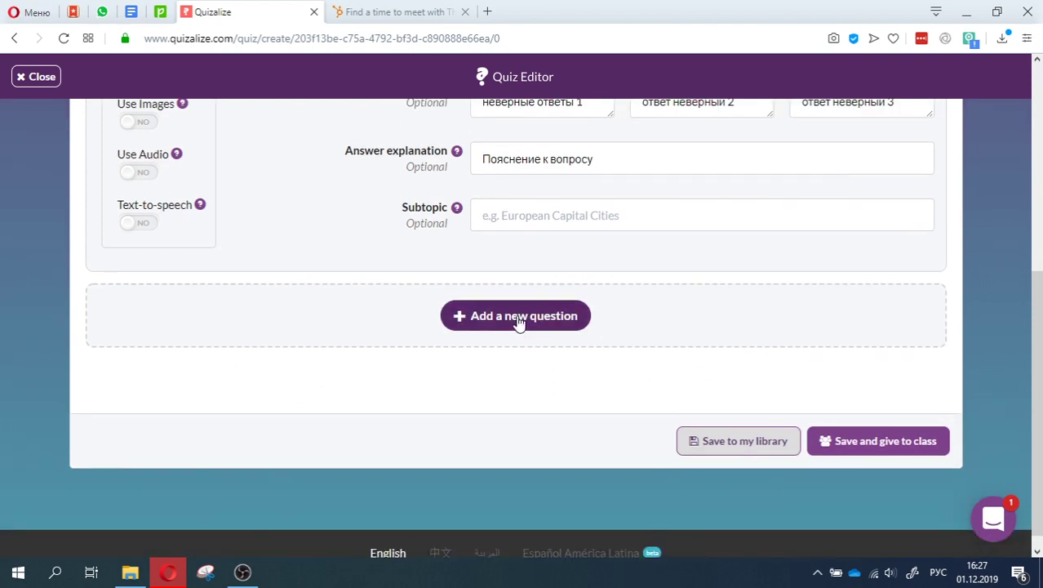
click(515, 318)
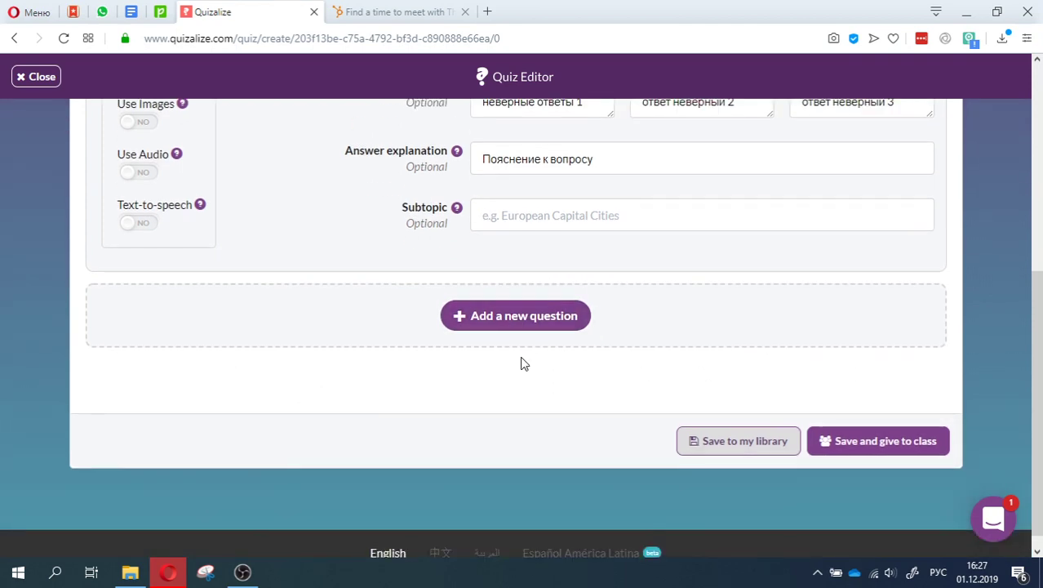
- Add a second question with the text "ВОпрос 2" and the correct answer "ответ 2"
scroll(525, 357, down, 2)
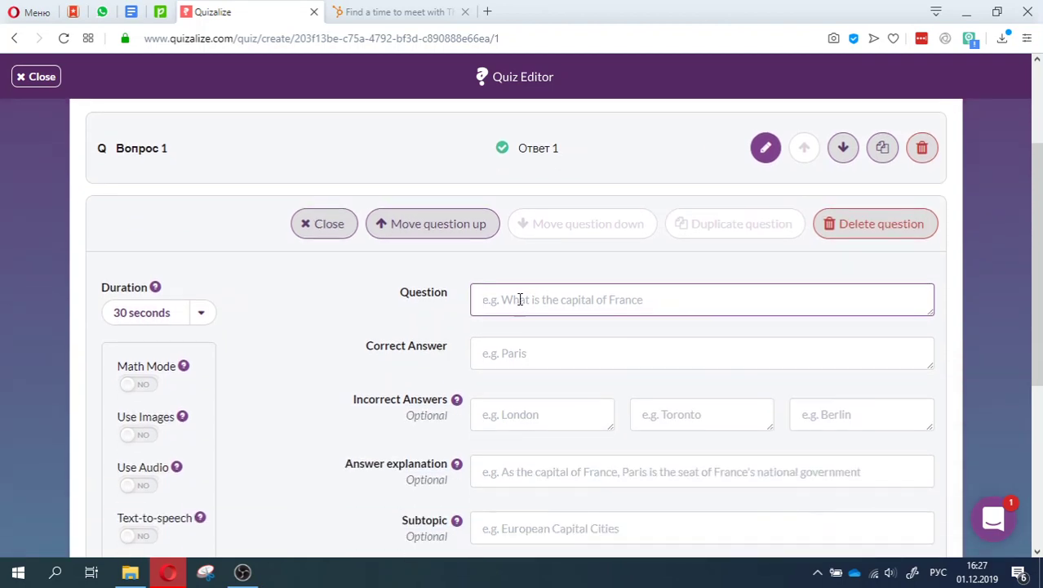
text(ВОпрос 2)
key(Tab)
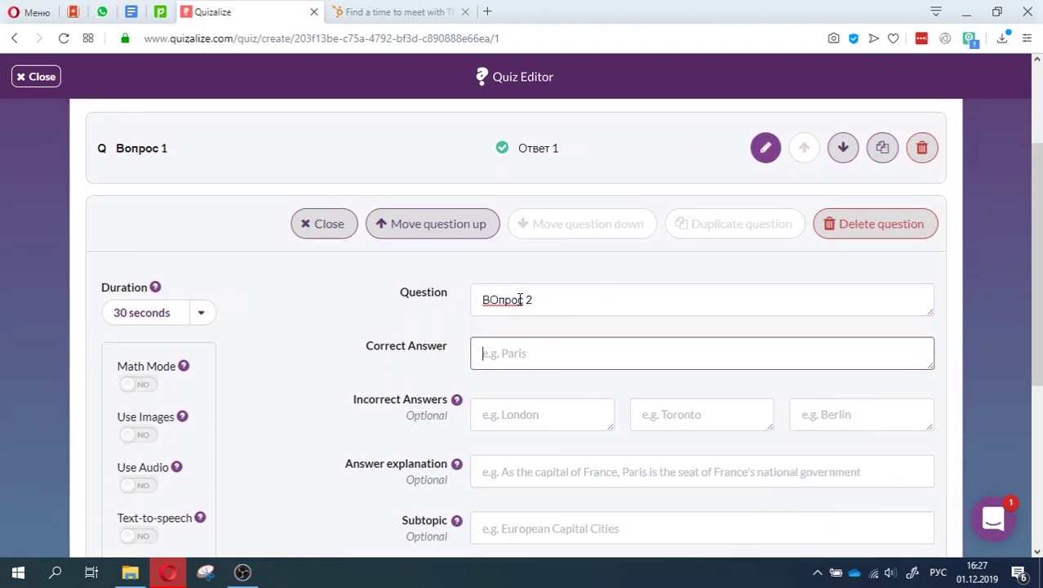
text(ответ 2)
key(Tab)
- Fill in the second question's incorrect answers as "нев ответ 2", "нев ответ 1" and "неверный ответ 3"
text(нев ответ 2)
key(Tab)
text(невеот)
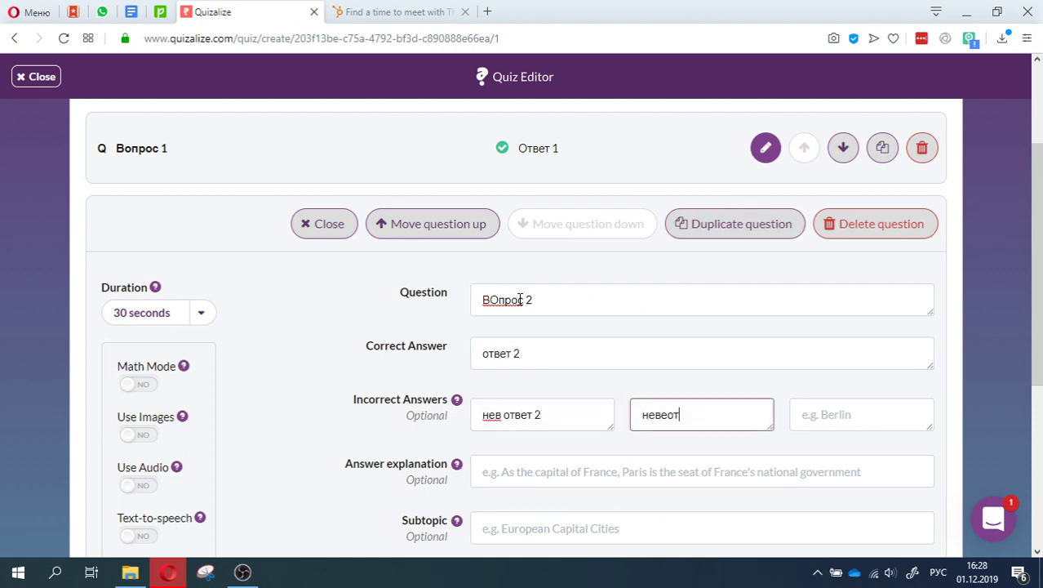
text( отвер)
text( 1)
key(Tab)
text(неверный о)
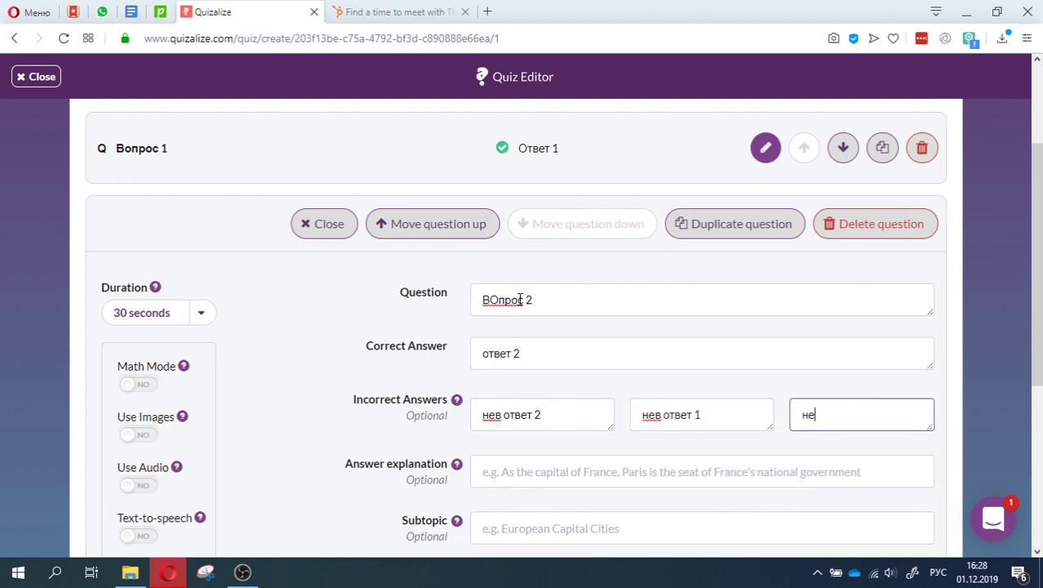
text(твет)
- Enter "вфывфыв" as the second question's answer explanation and save the quiz to give it to a class
click(531, 473)
text(вфывфыв)
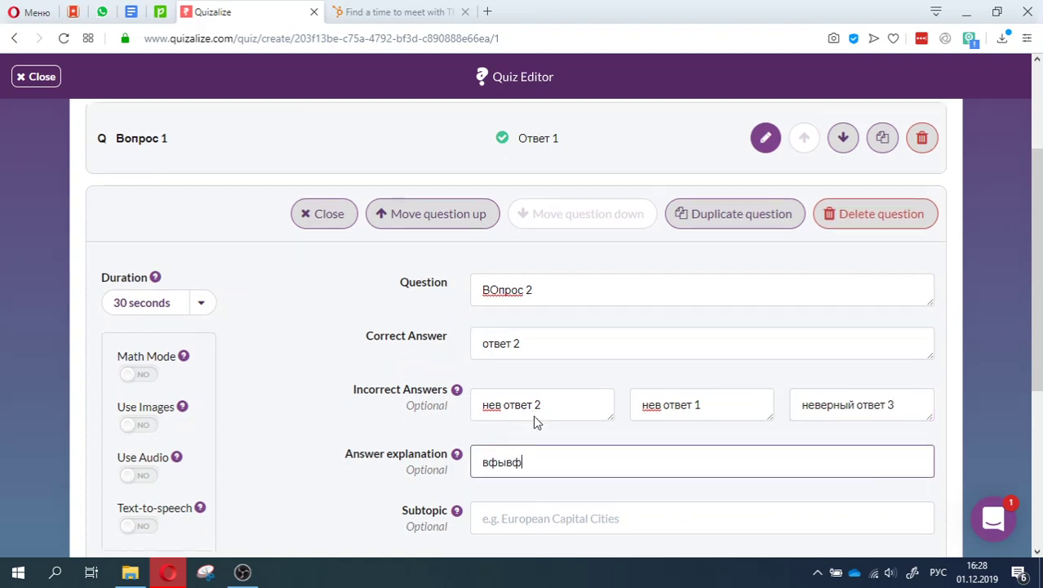
scroll(537, 410, down, 3)
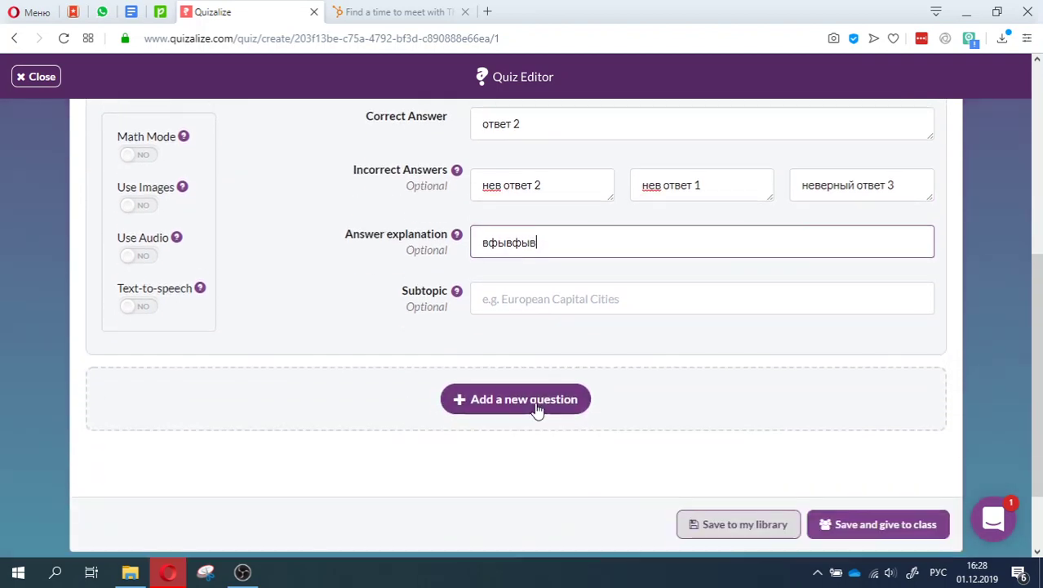
click(856, 530)
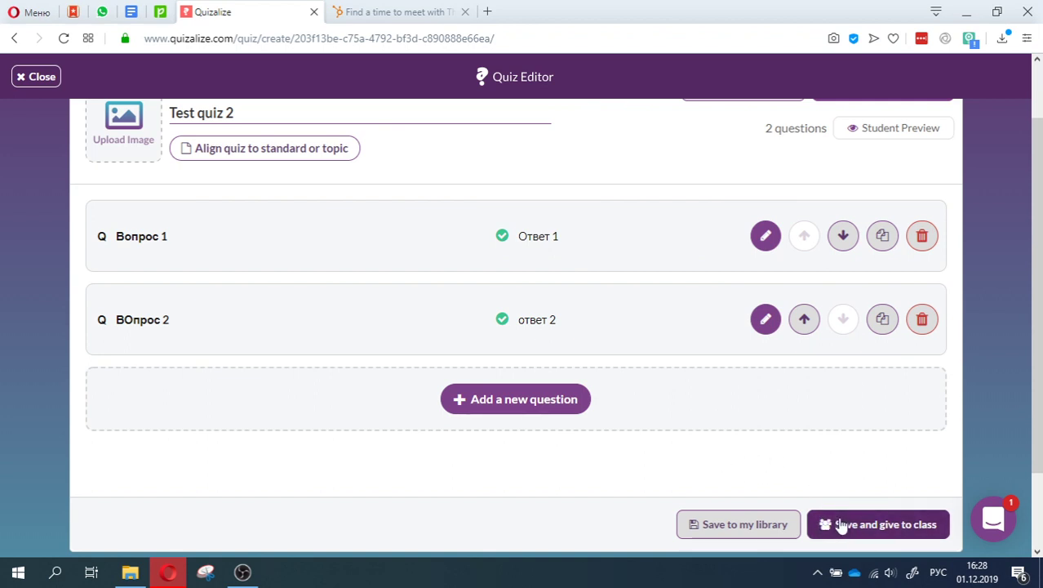
- Select "My first Class" as the class the quiz is assigned to
scroll(698, 410, up, 1)
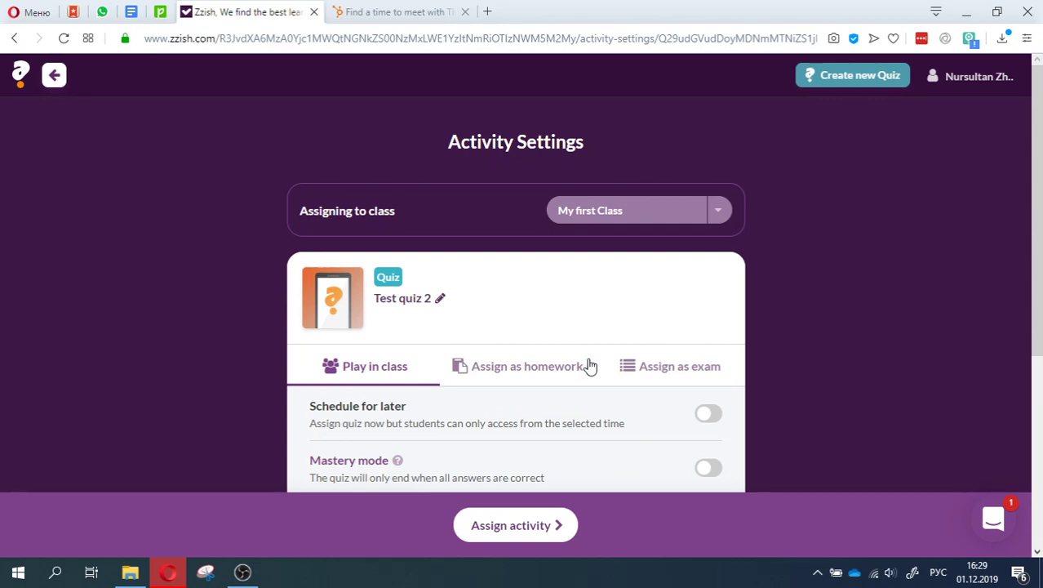
click(605, 219)
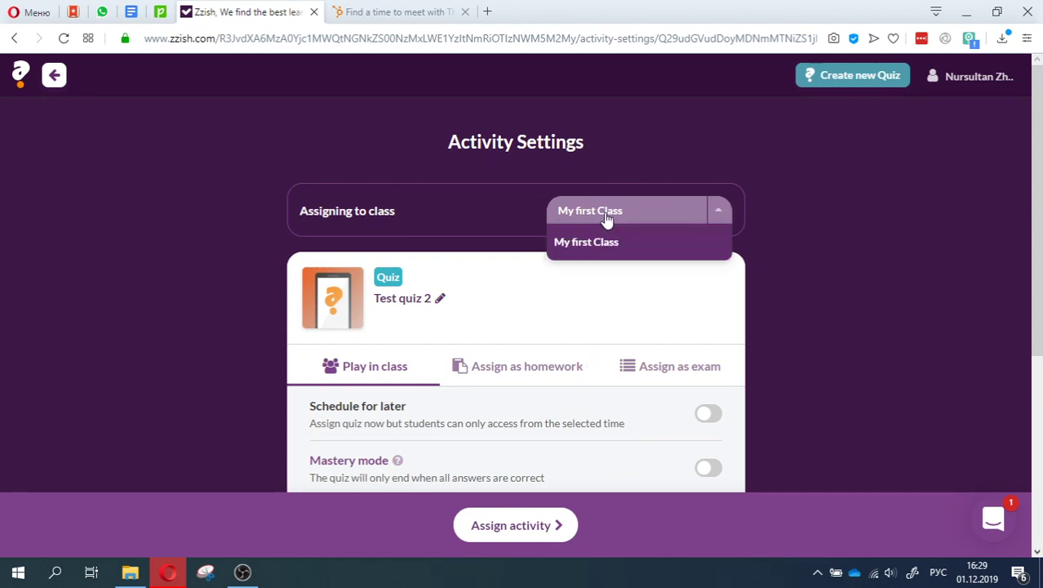
click(611, 243)
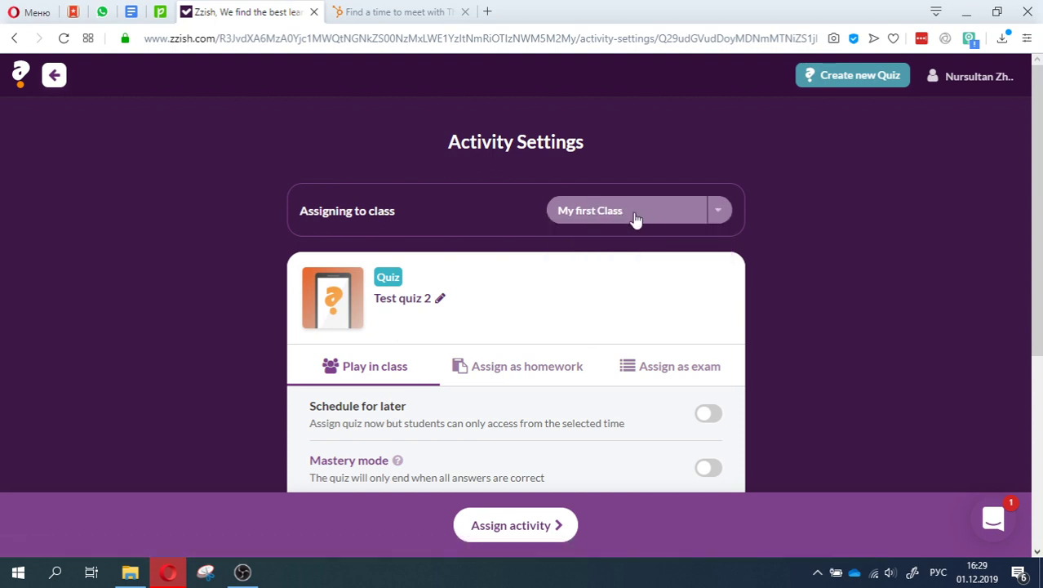
- Review the Play in class settings and the choices for attempts and questions, keeping Unlimited attempts and All questions
scroll(751, 235, down, 1)
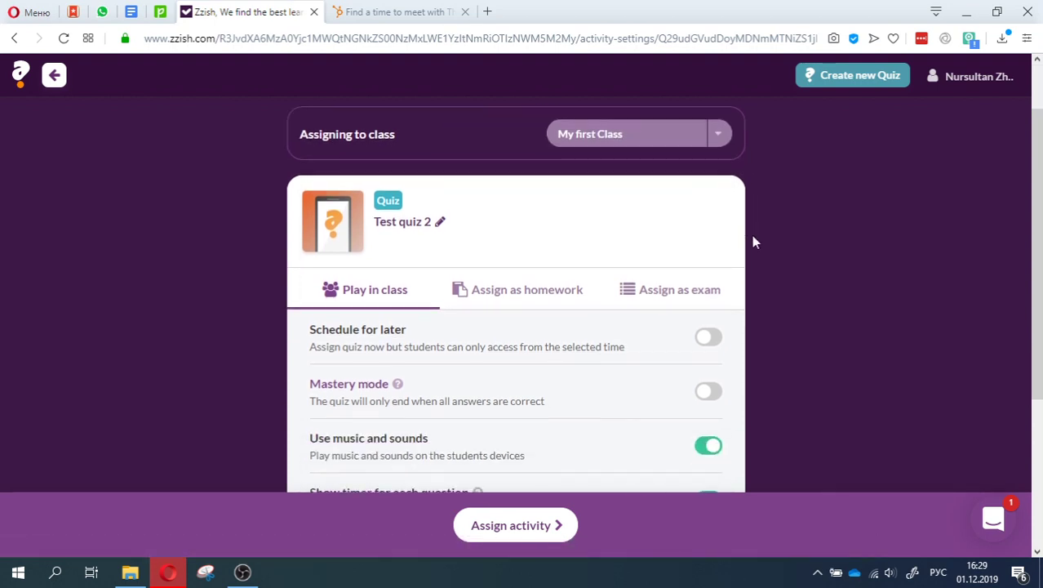
scroll(752, 235, down, 1)
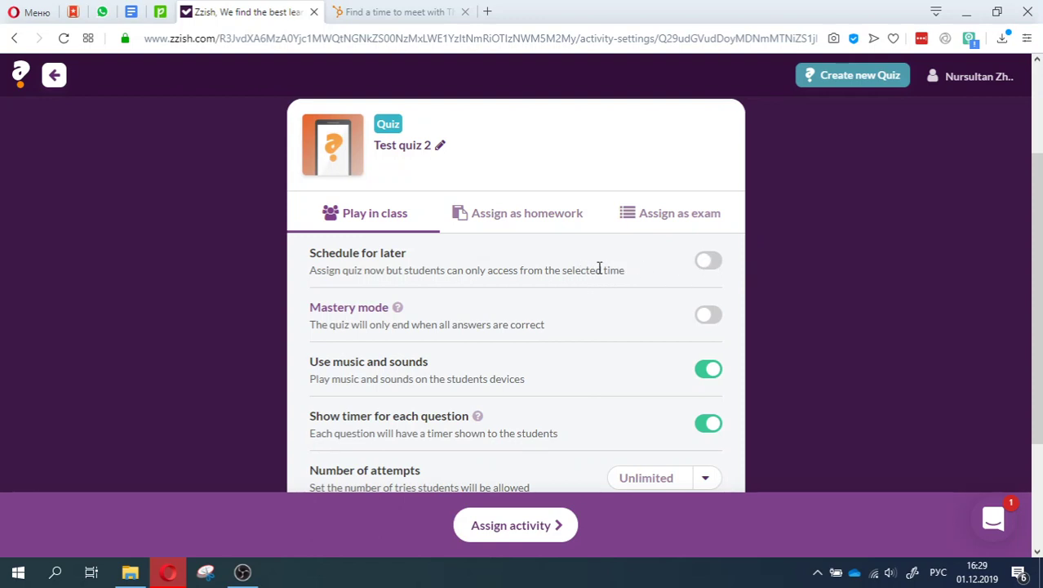
scroll(599, 269, down, 1)
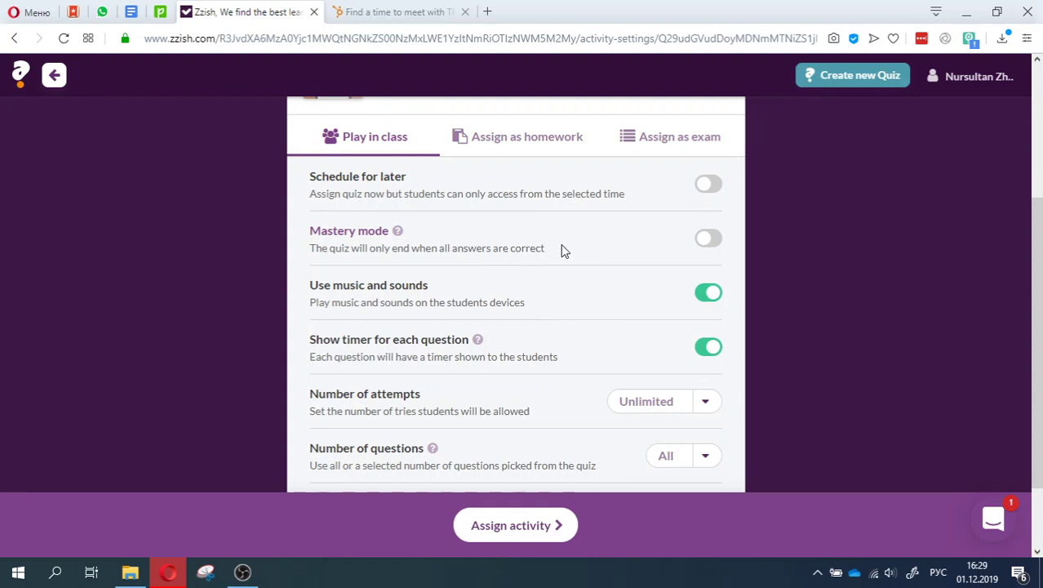
scroll(559, 249, down, 2)
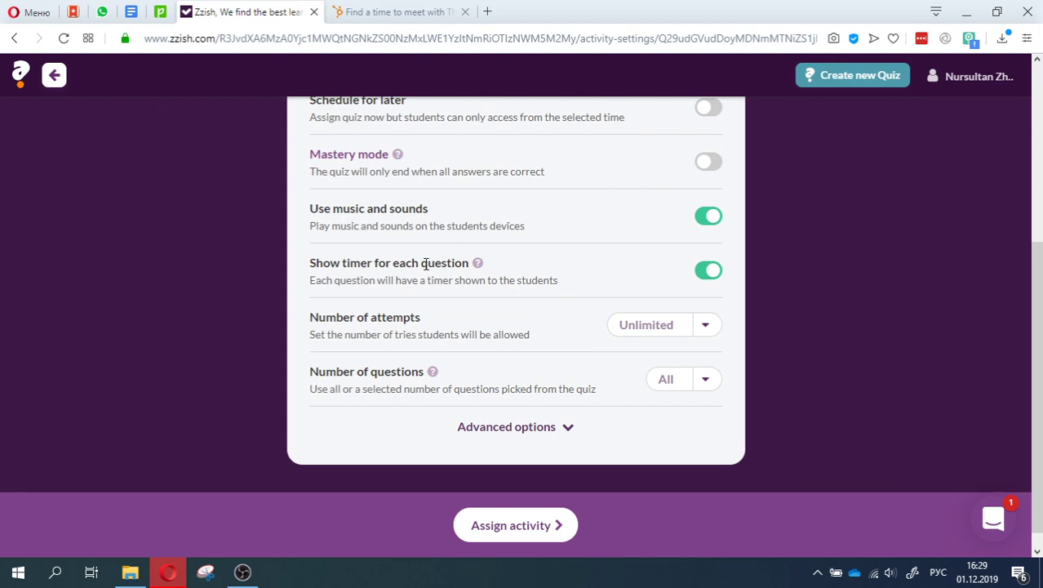
scroll(424, 265, down, 1)
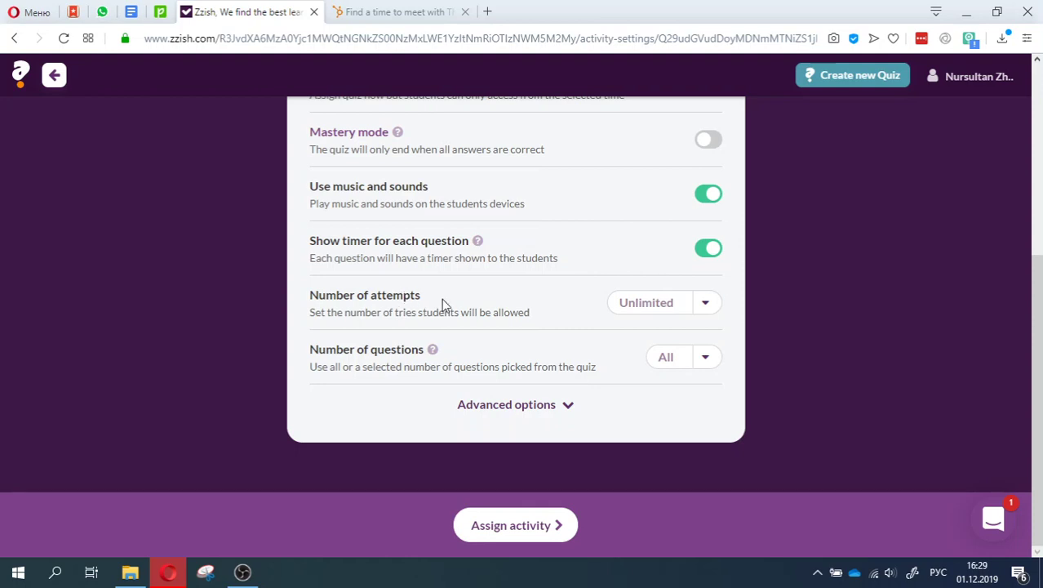
click(658, 304)
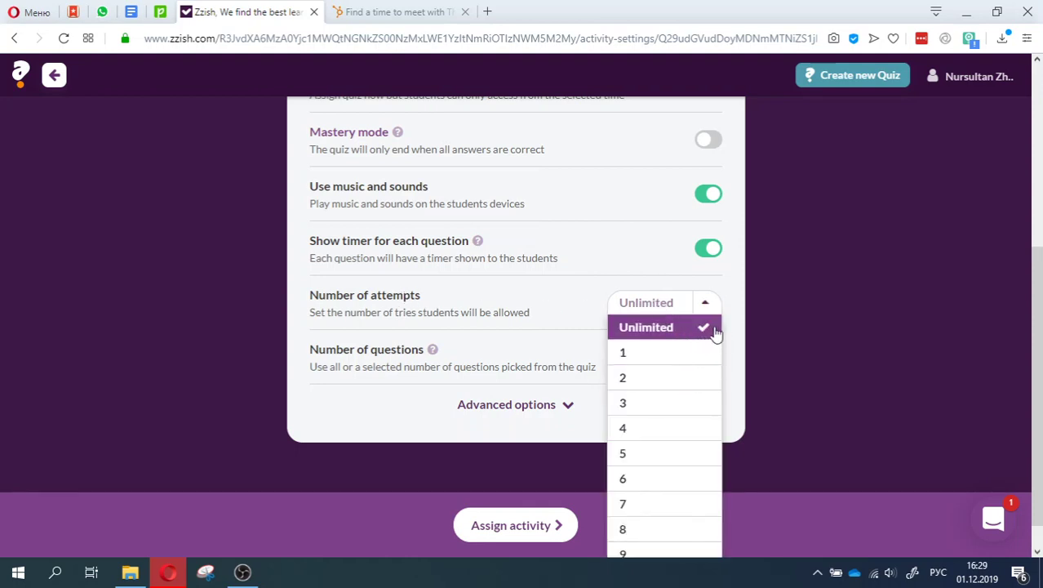
click(734, 308)
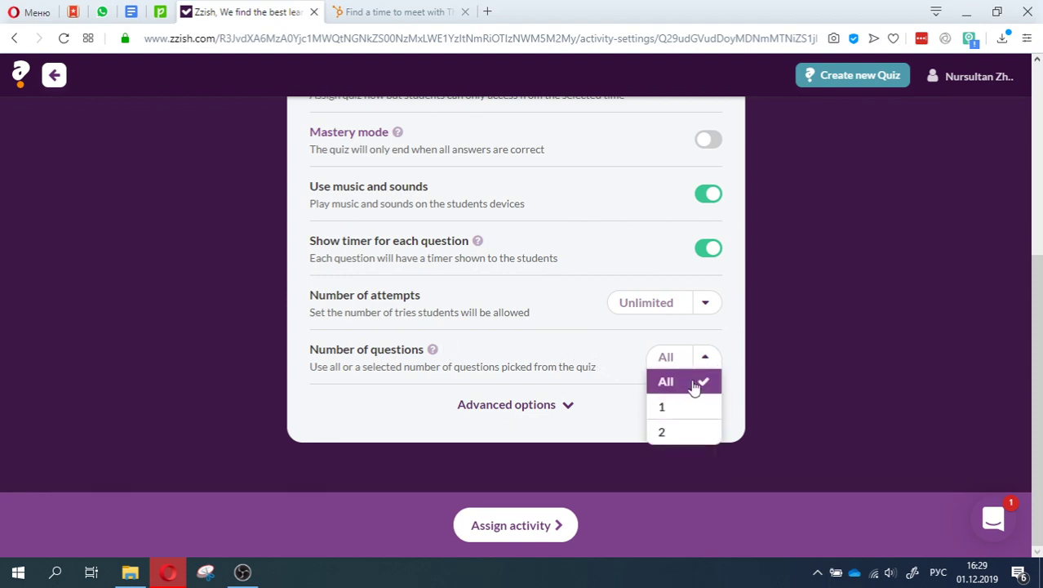
click(698, 387)
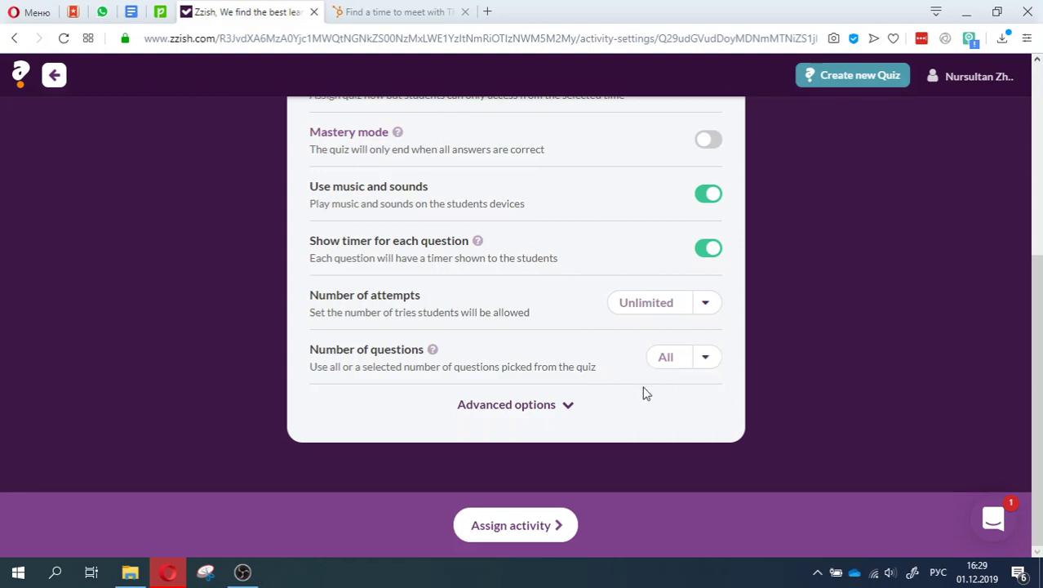
- Expand the advanced options and try switching students' access to their results off and on again
click(568, 405)
scroll(559, 312, down, 2)
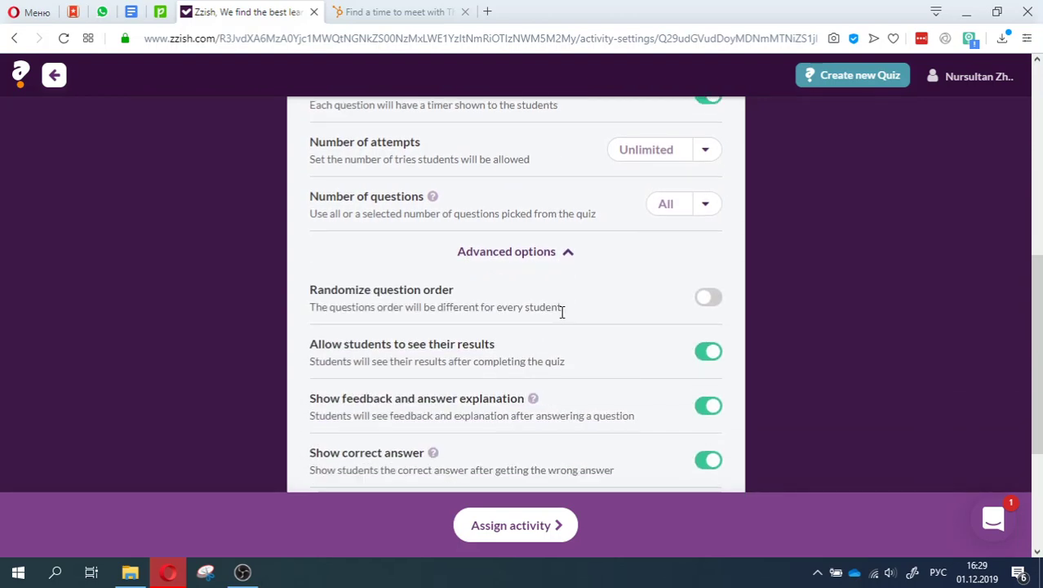
scroll(559, 309, down, 1)
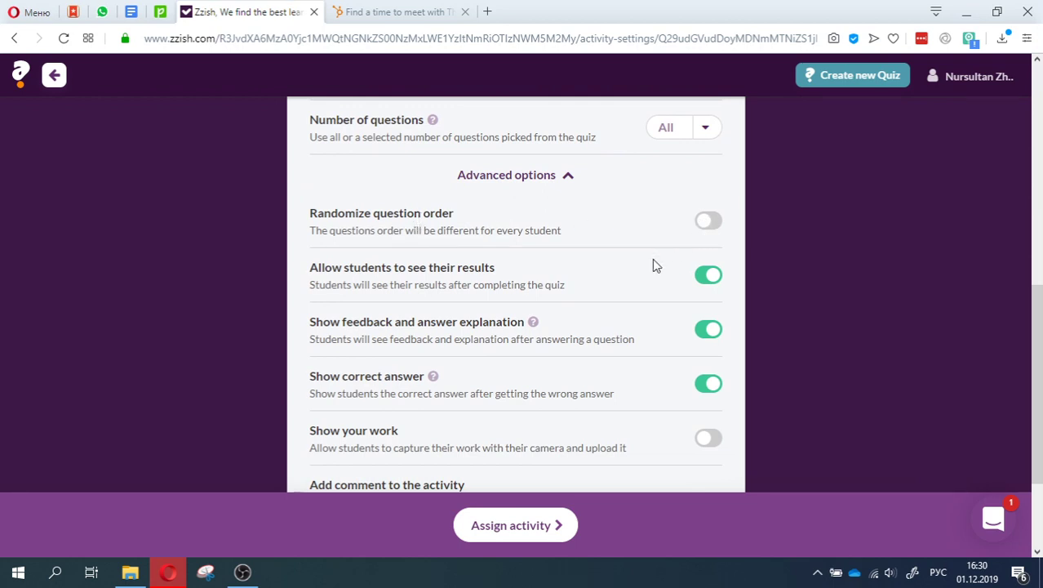
scroll(653, 262, down, 1)
click(708, 201)
click(708, 201)
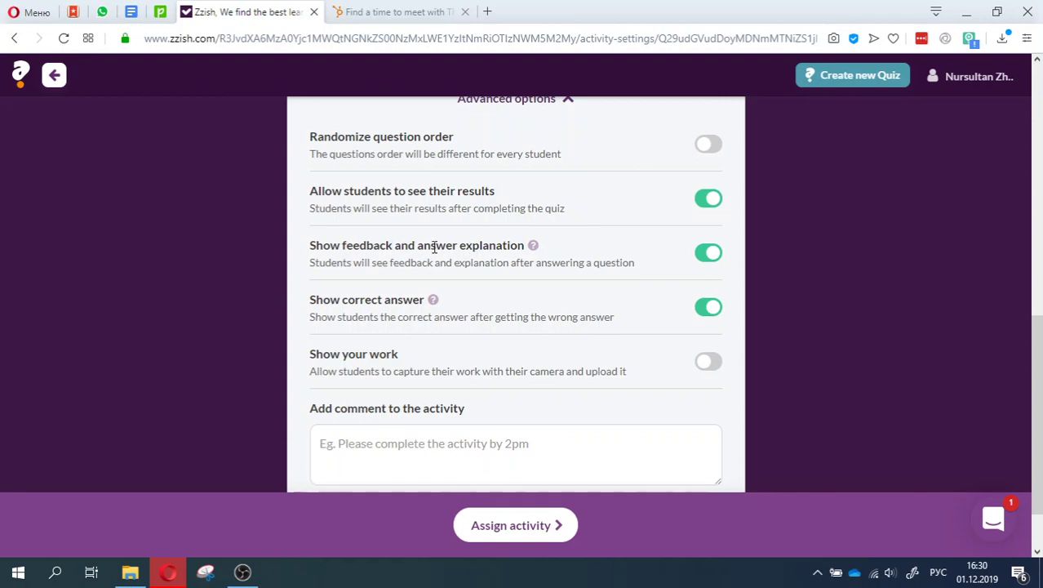
drag(423, 248, 526, 248)
click(545, 253)
scroll(544, 247, down, 2)
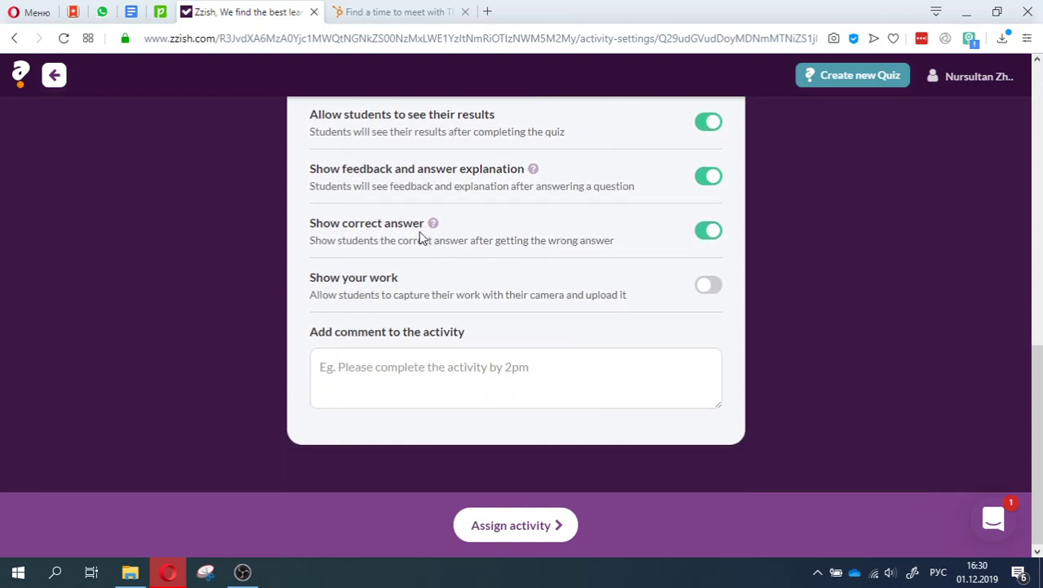
- Turn off Show correct answer, and try Show your work by switching it on and off again
click(709, 234)
click(710, 287)
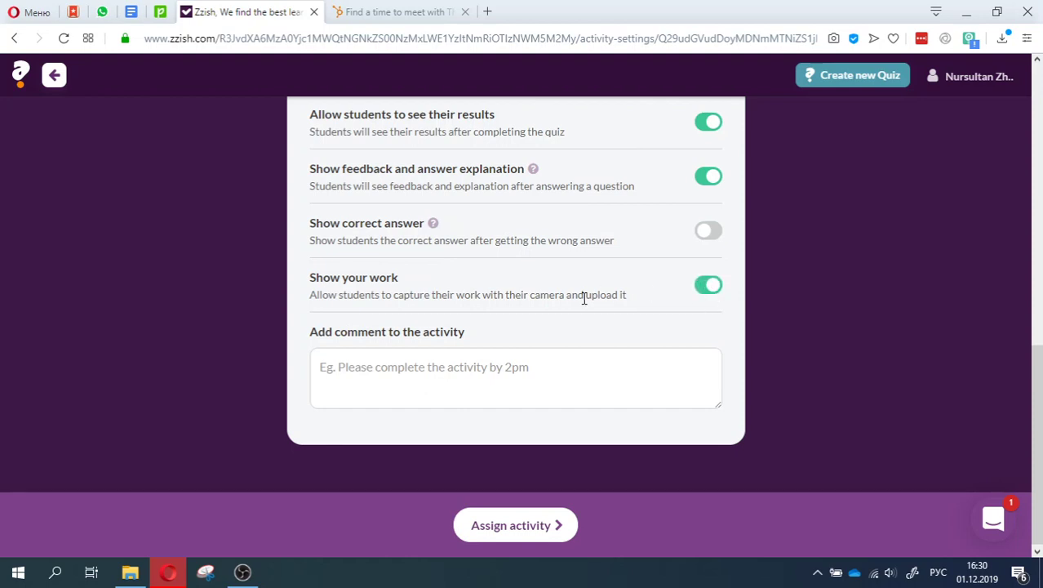
click(710, 287)
- Examine the settings for assigning the quiz as homework and as an exam
scroll(556, 372, up, 10)
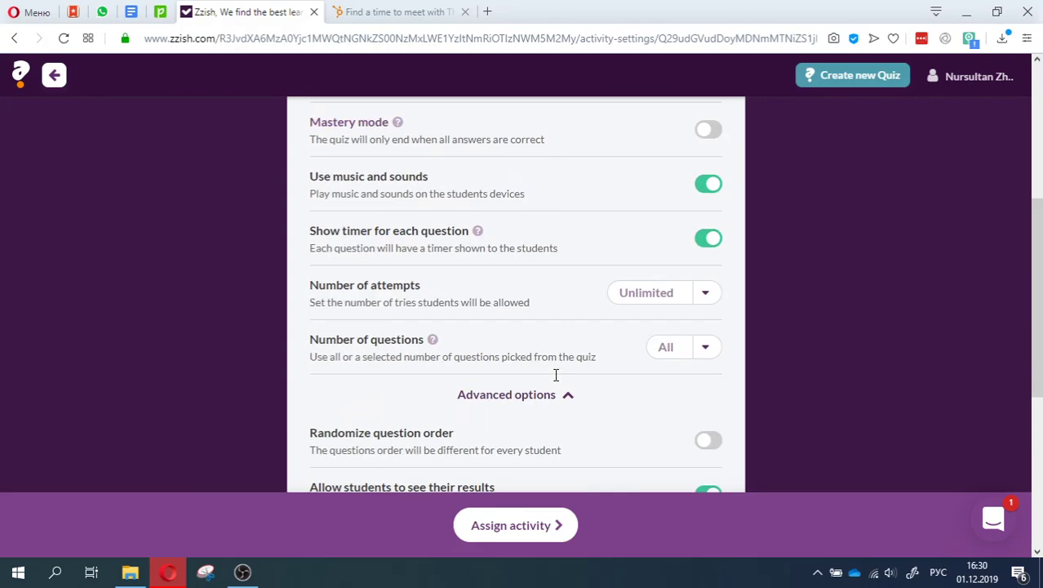
scroll(532, 357, down, 1)
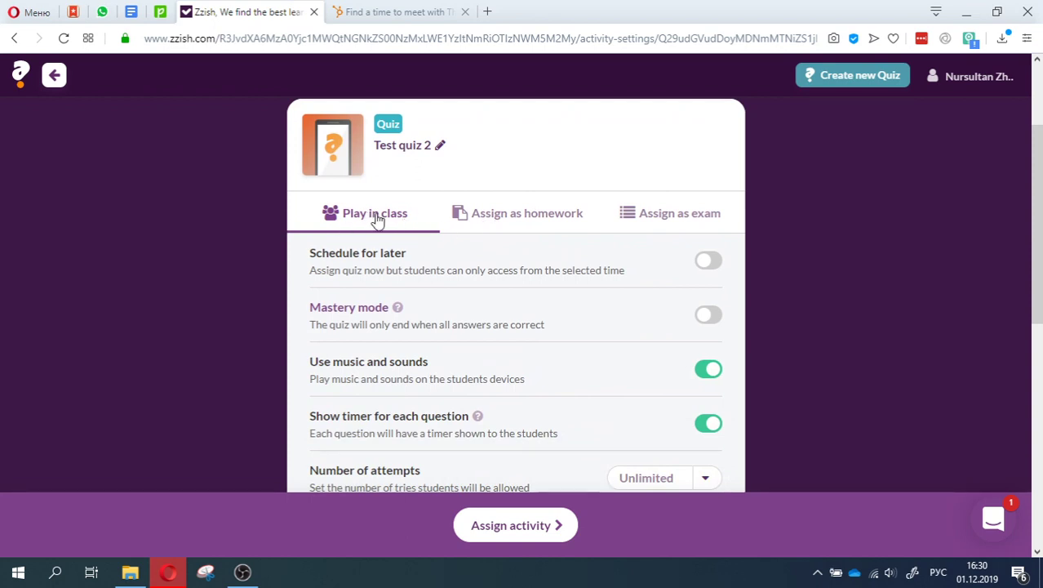
click(536, 227)
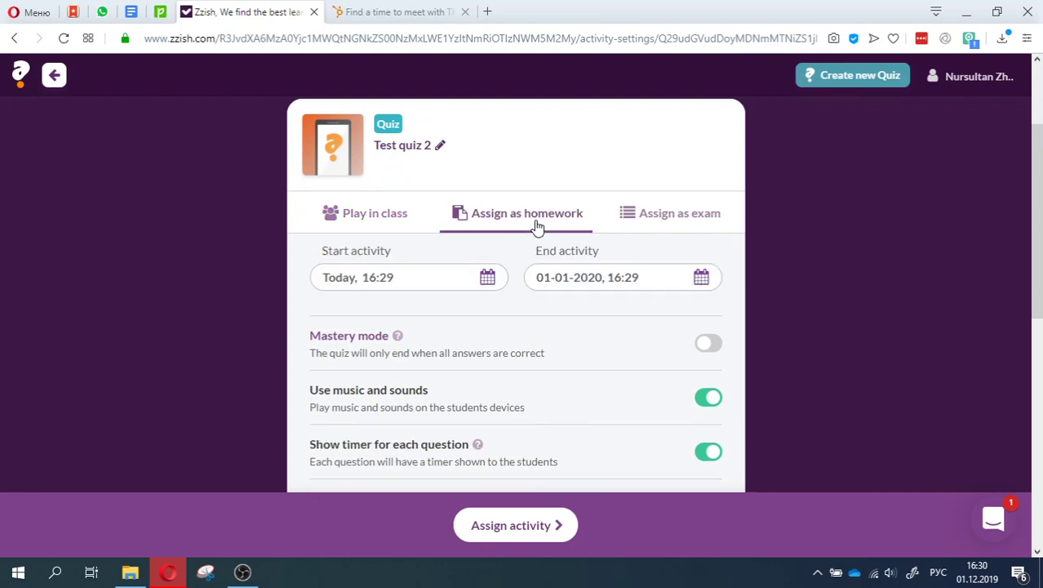
click(653, 228)
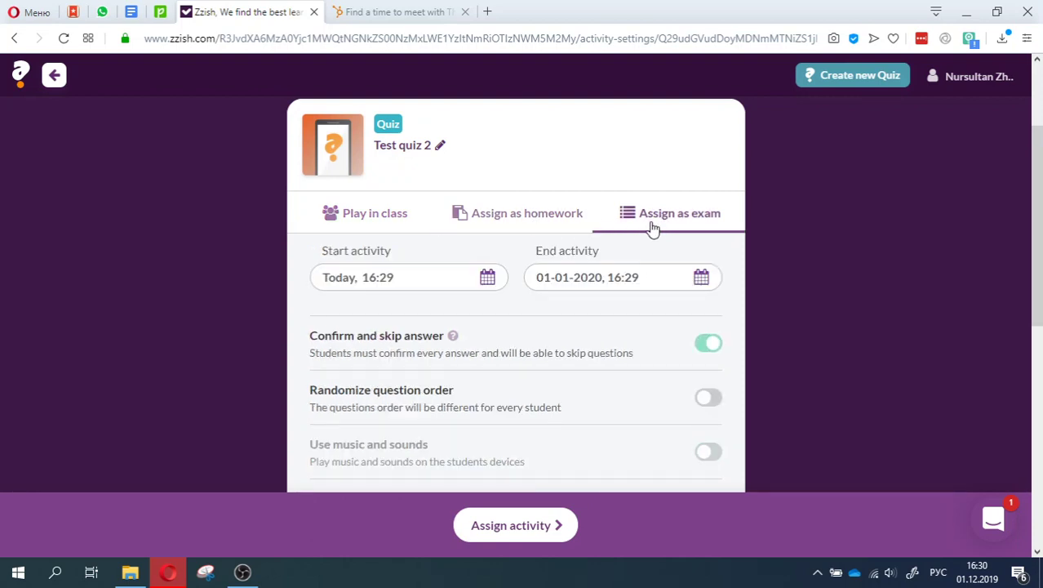
scroll(657, 237, down, 3)
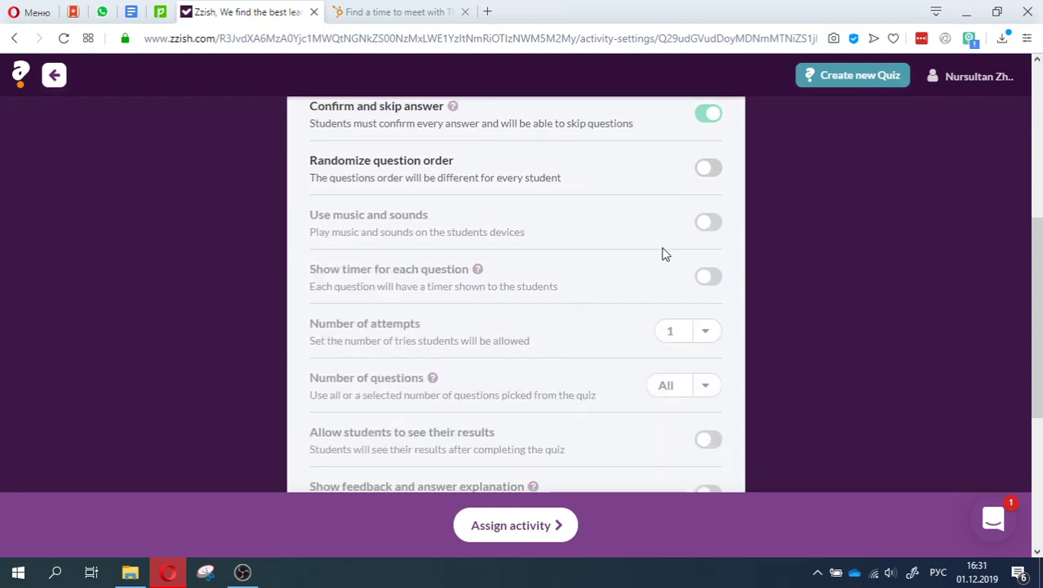
scroll(662, 253, up, 3)
- Set the quiz back to Play in class and assign the activity
click(367, 215)
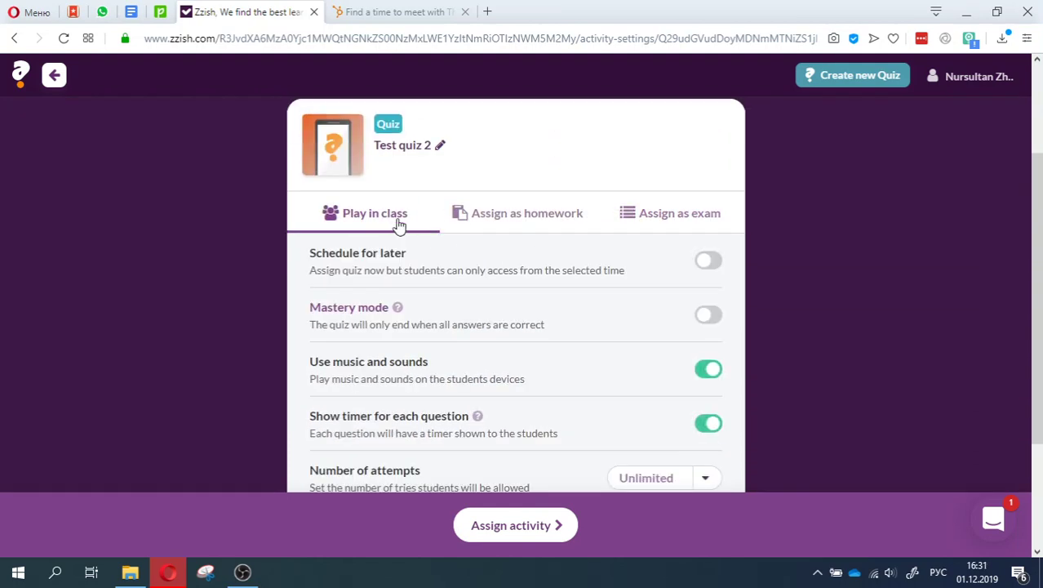
scroll(401, 226, down, 3)
click(520, 523)
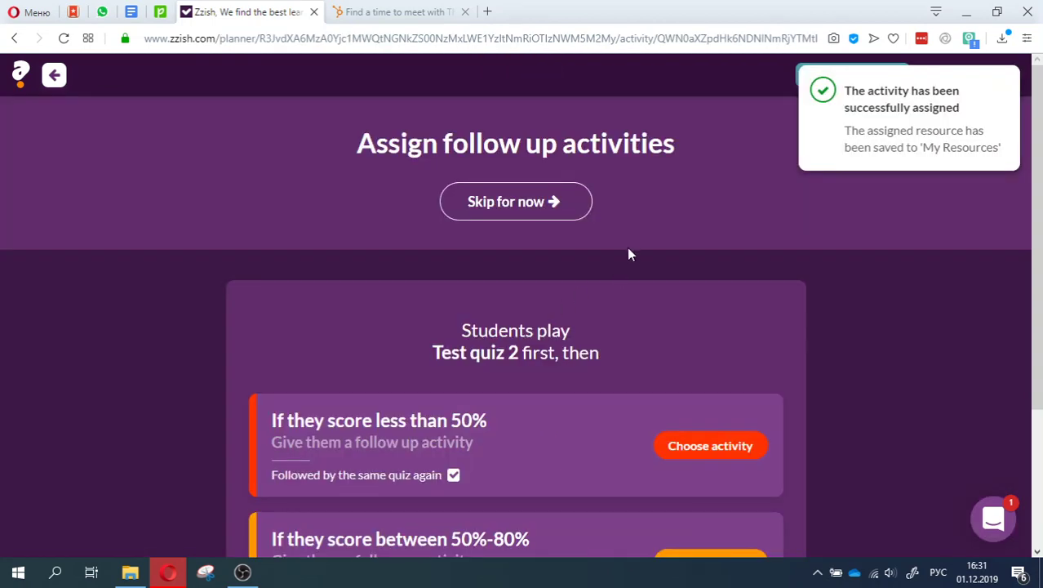
- Open the follow-up activity selection for students who score less than 50% and browse the suggested resources
scroll(630, 249, down, 2)
scroll(628, 247, up, 2)
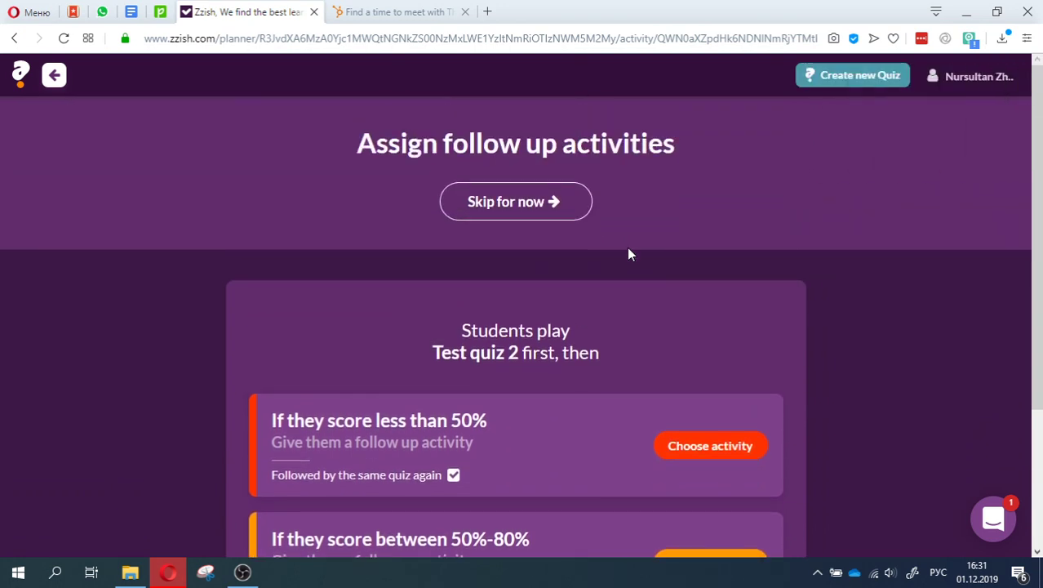
scroll(627, 248, down, 2)
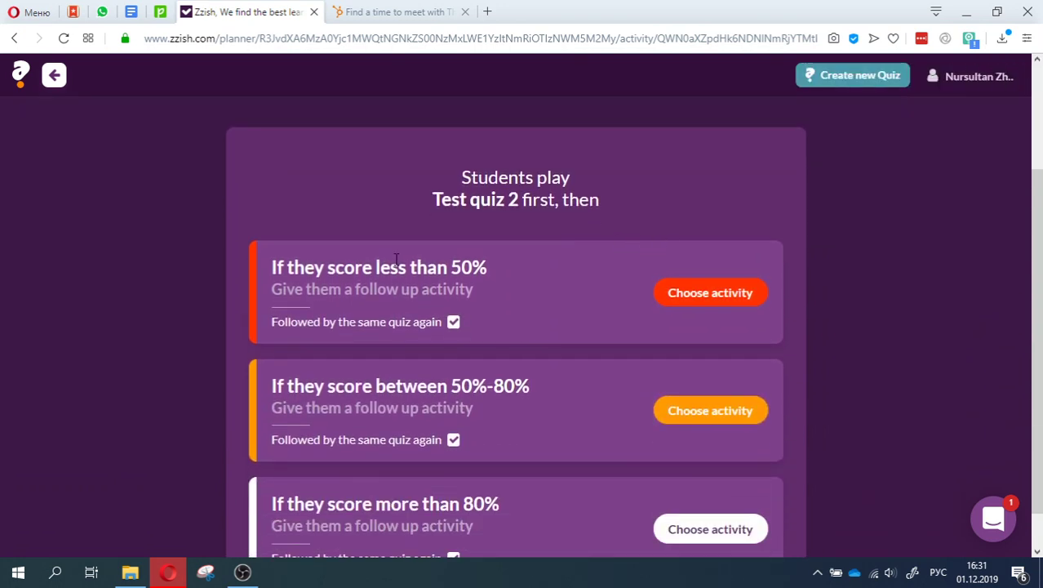
click(688, 299)
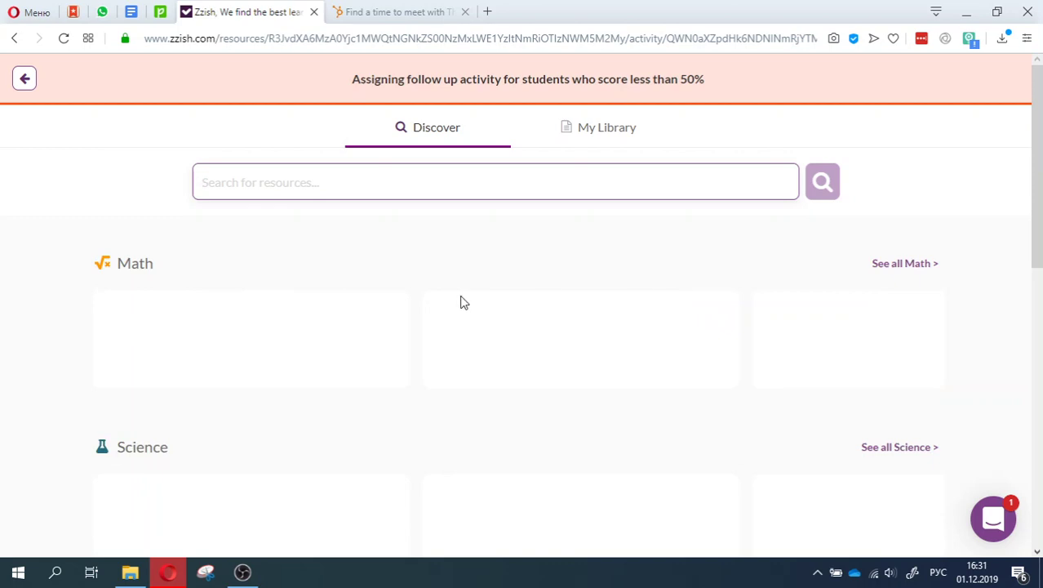
scroll(438, 293, down, 2)
scroll(418, 297, up, 2)
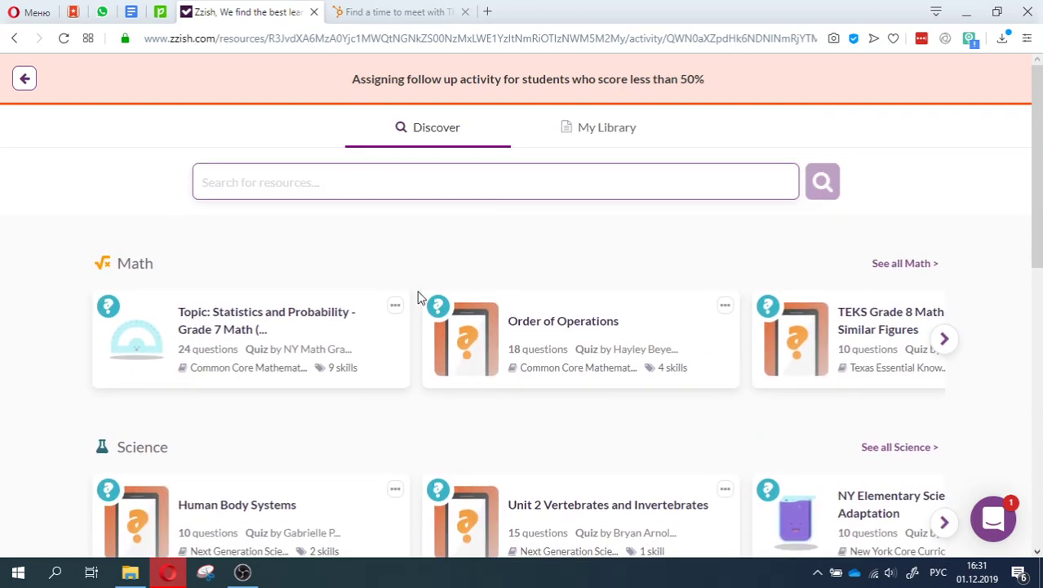
scroll(422, 294, down, 2)
scroll(417, 295, up, 2)
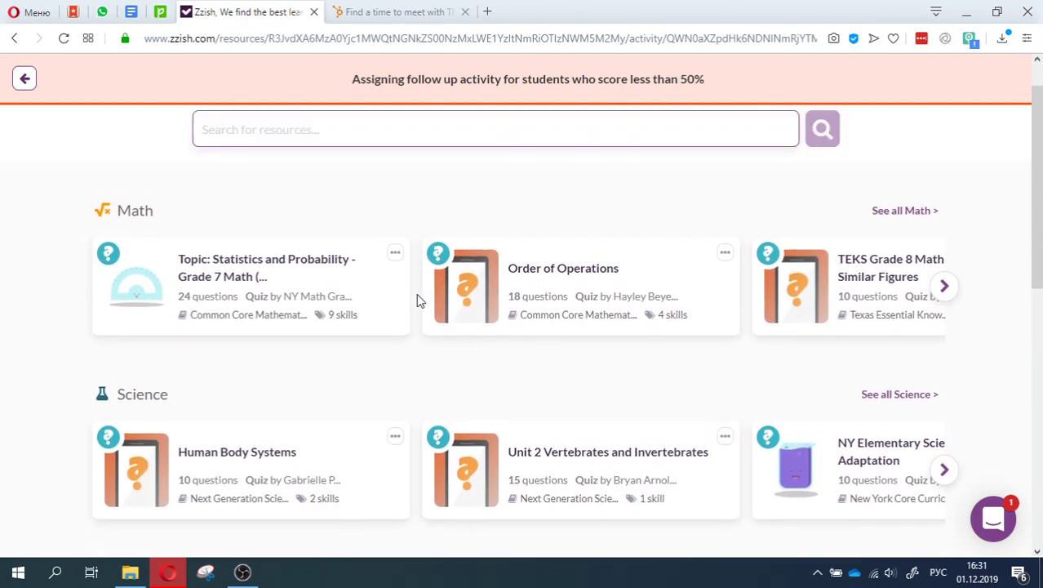
- Assign Тестовый номер 2 as the follow-up for scores below 50% and Topic: Statistics and Probability - Grade 7 Math for scores between 50% and 80%
click(587, 136)
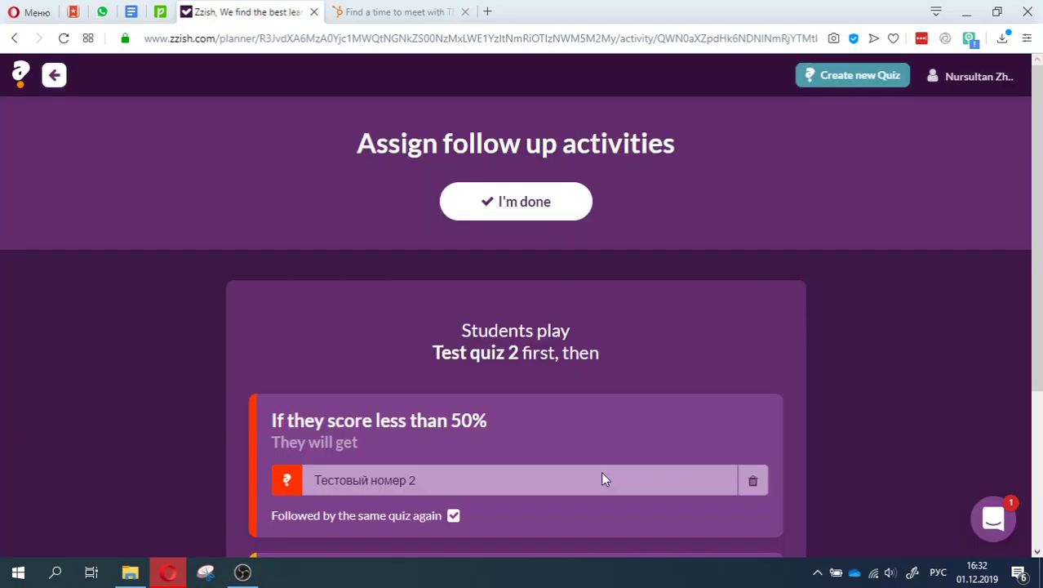
scroll(596, 461, down, 1)
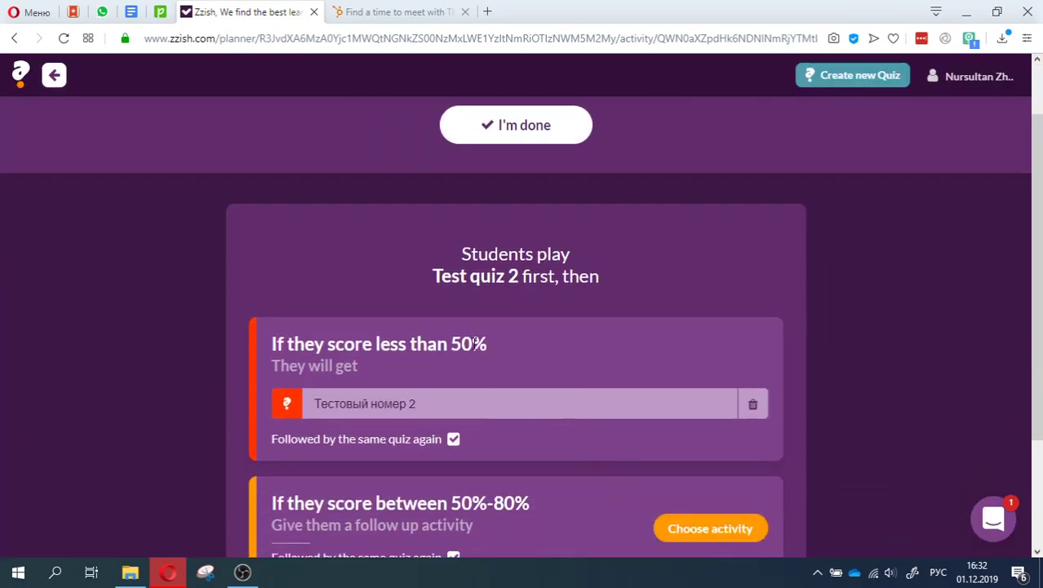
scroll(441, 343, down, 1)
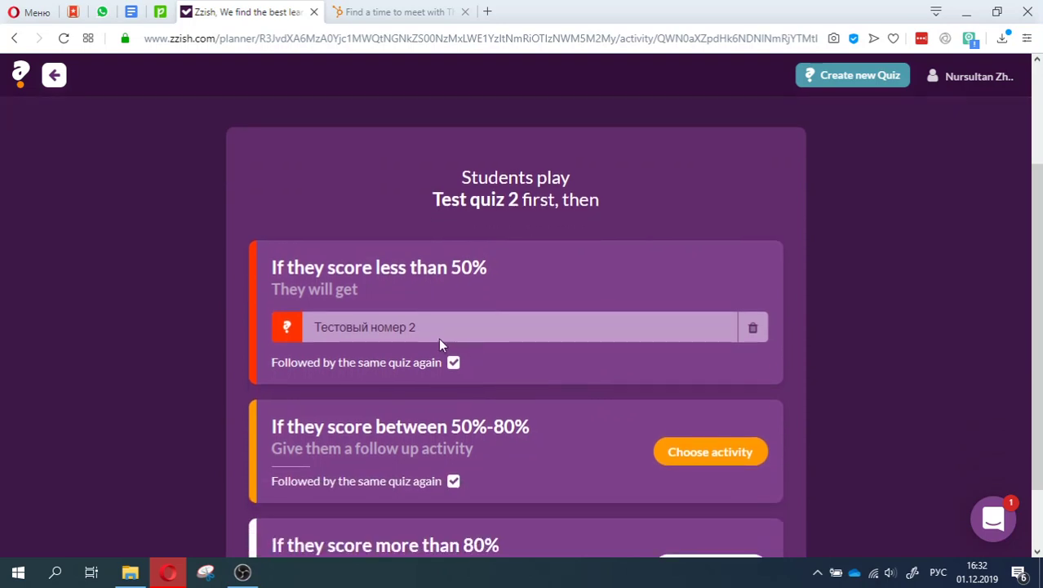
scroll(465, 333, down, 1)
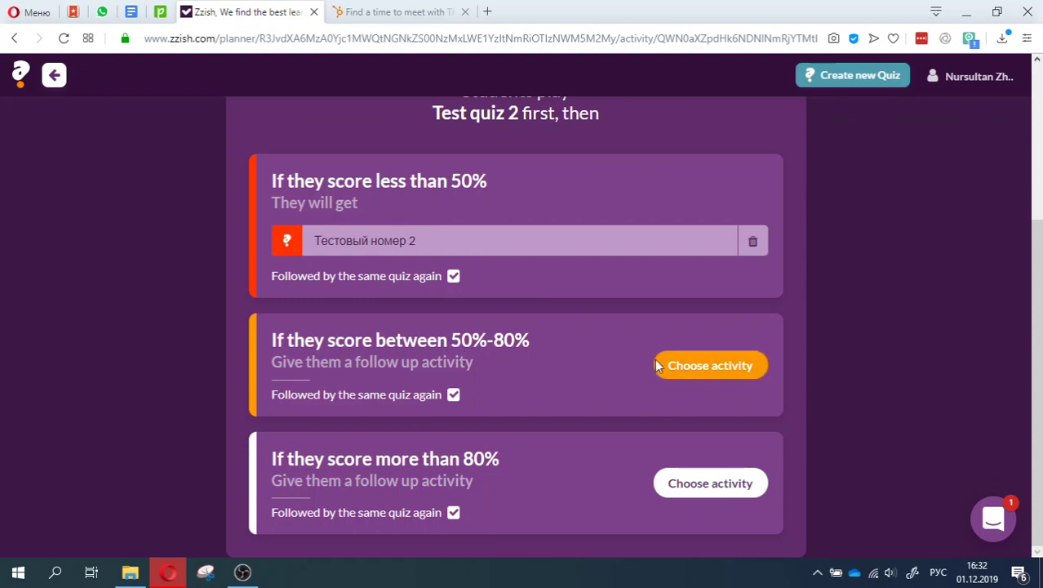
click(691, 368)
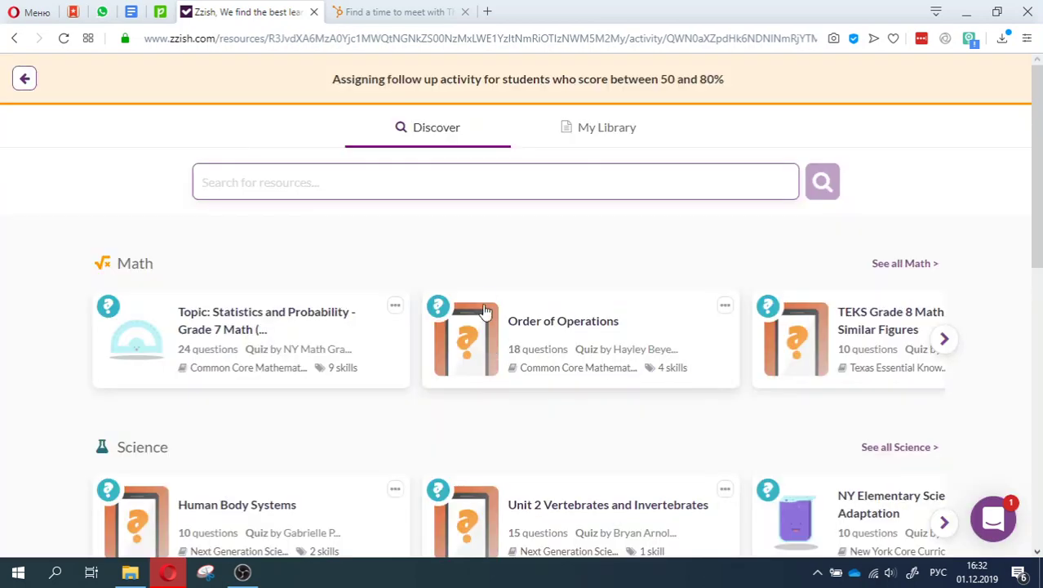
click(395, 306)
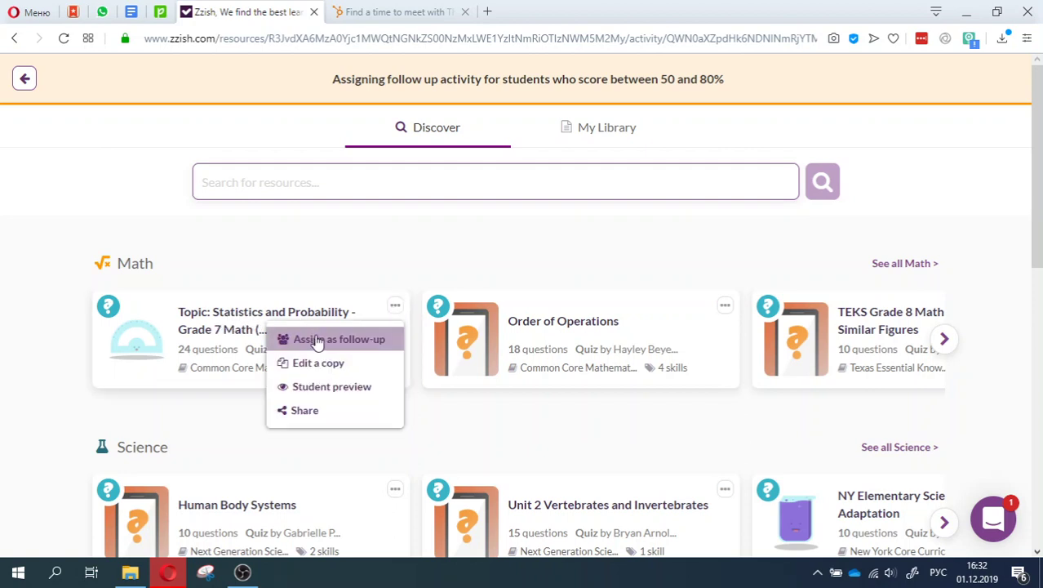
click(369, 342)
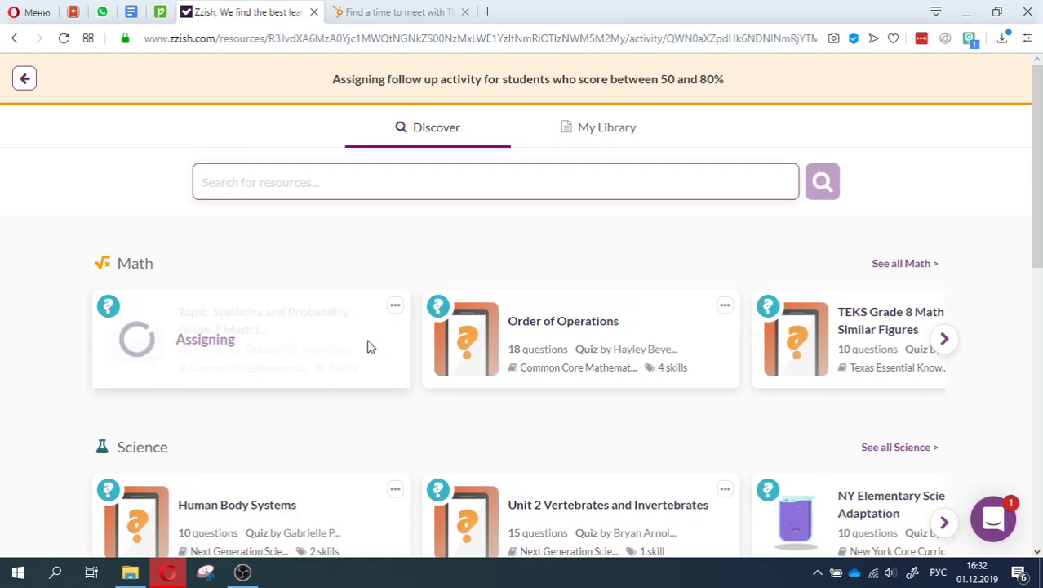
- Review the follow-up activities chosen for Test quiz 2 and finish the follow-up assignment
scroll(397, 352, down, 3)
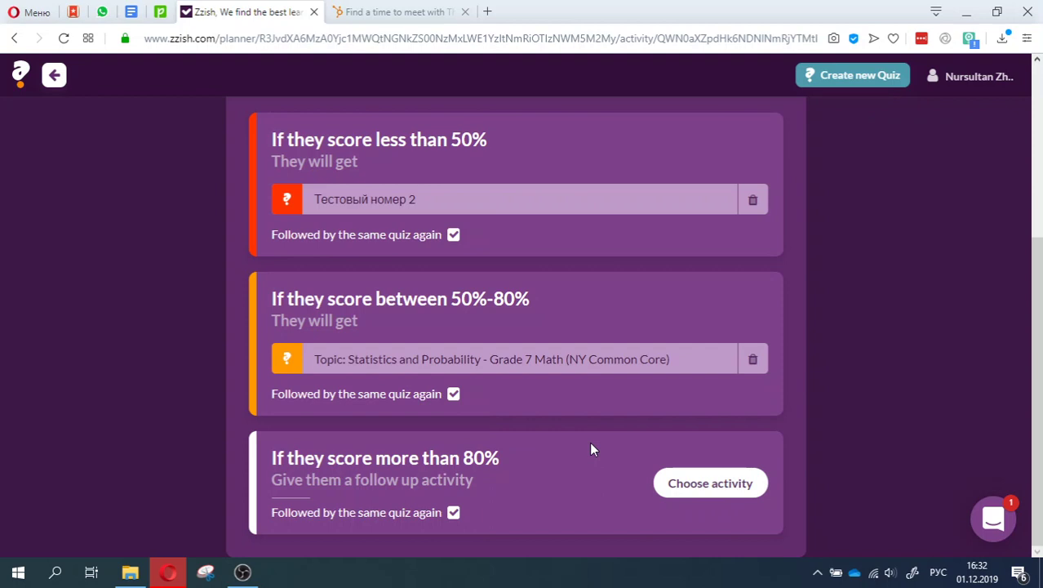
scroll(589, 444, up, 3)
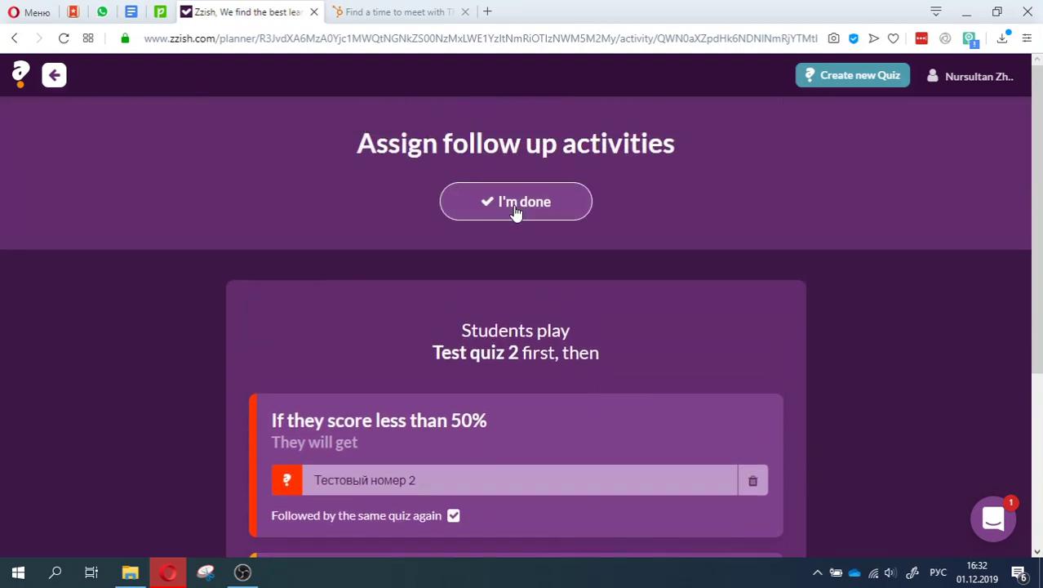
click(515, 210)
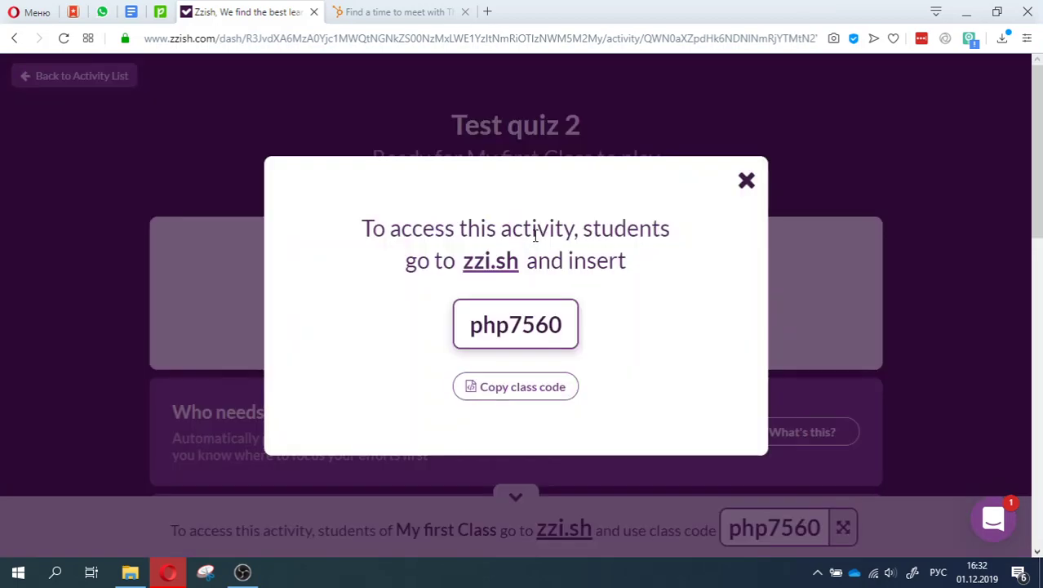
drag(480, 230, 523, 271)
click(633, 296)
right_click(493, 263)
click(571, 332)
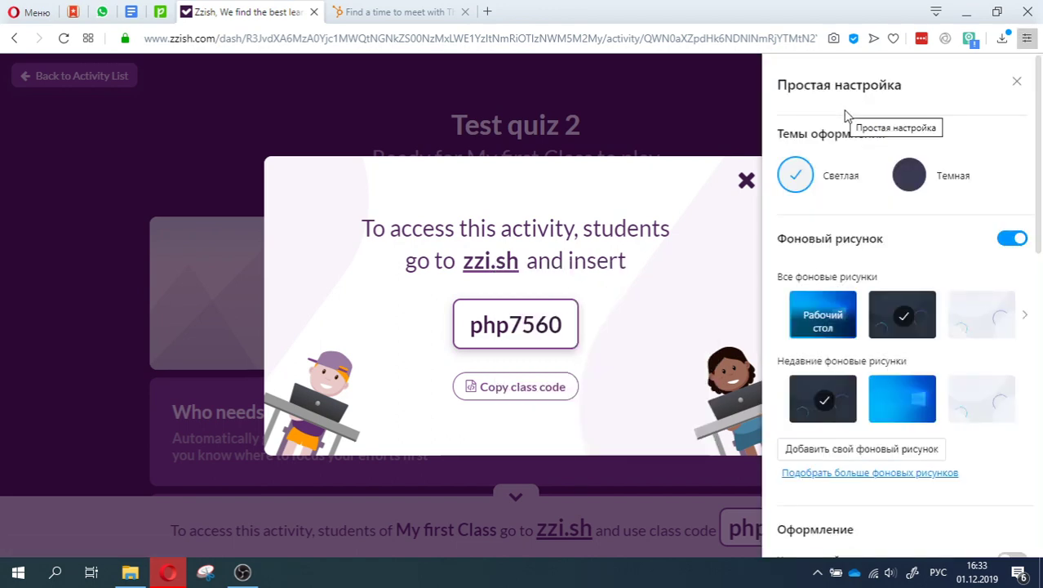
click(1027, 38)
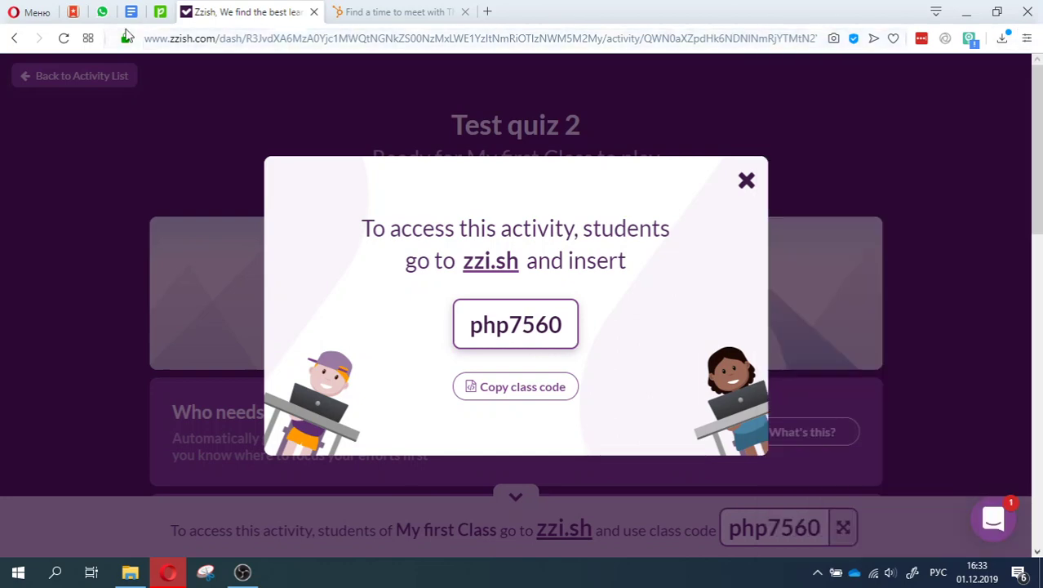
click(31, 17)
click(64, 68)
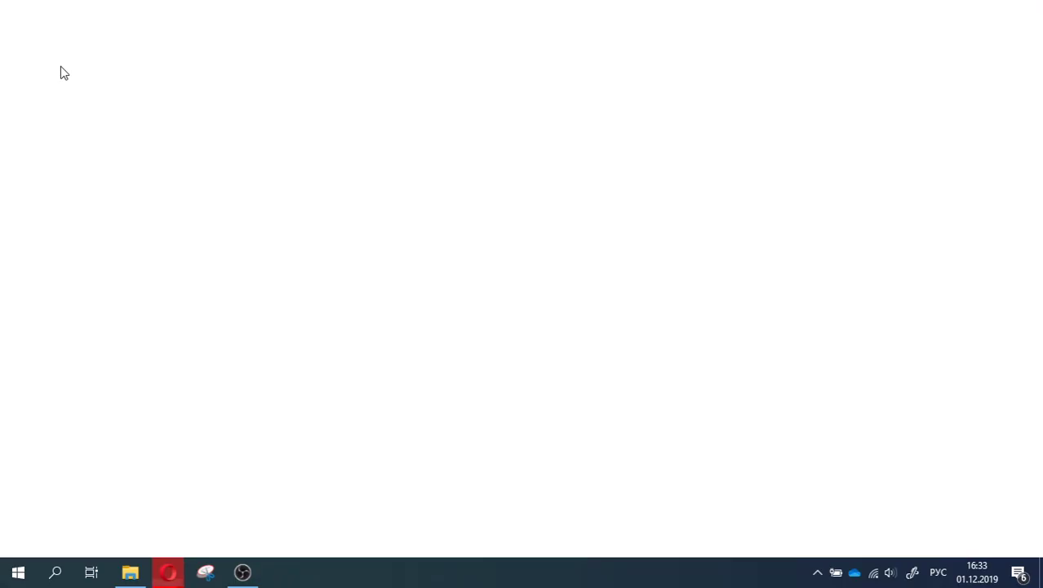
text(https://www.zzish.com/student/code)
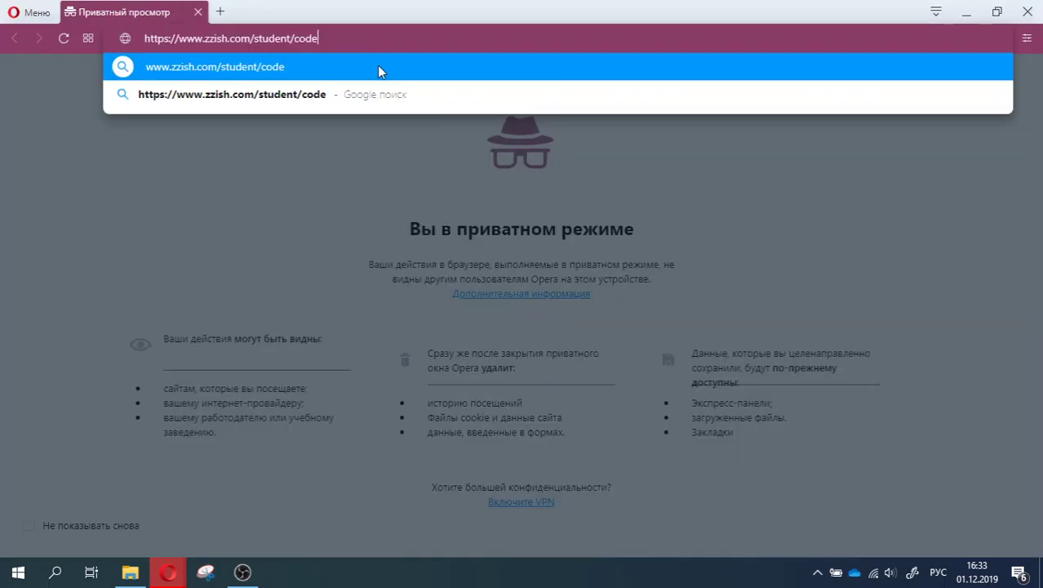
click(377, 67)
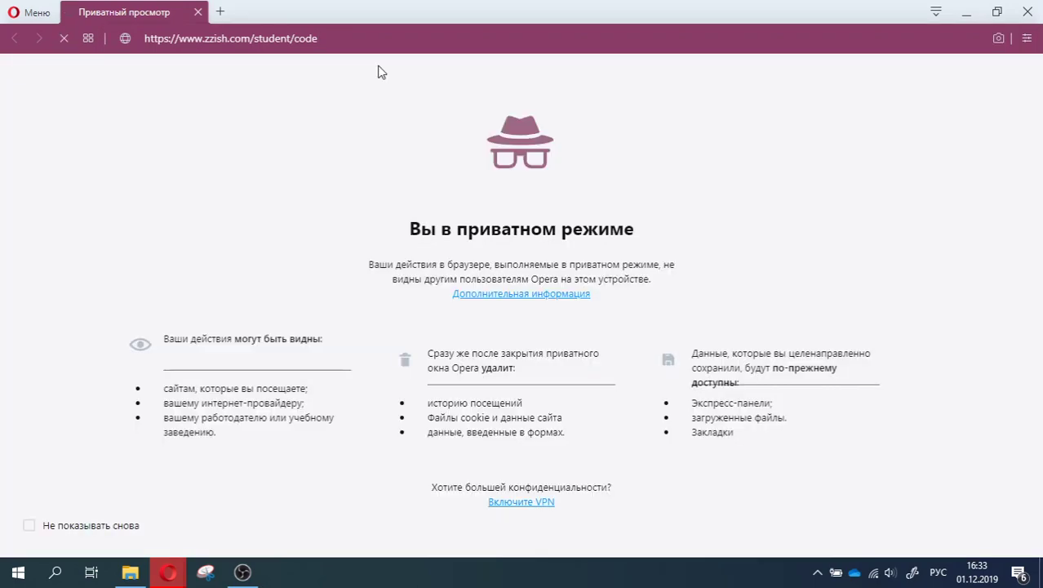
drag(435, 14, 1042, 18)
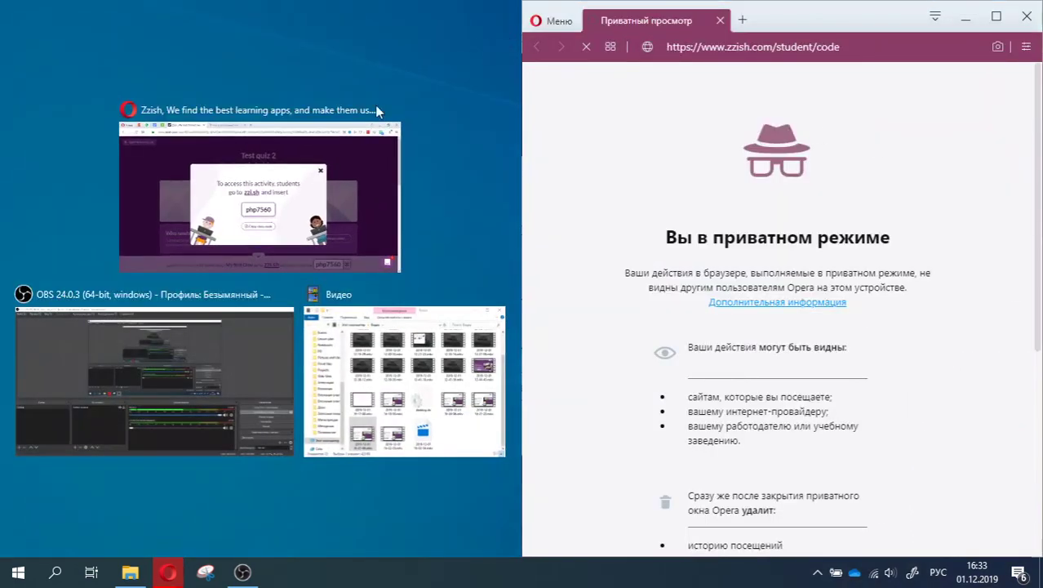
click(297, 205)
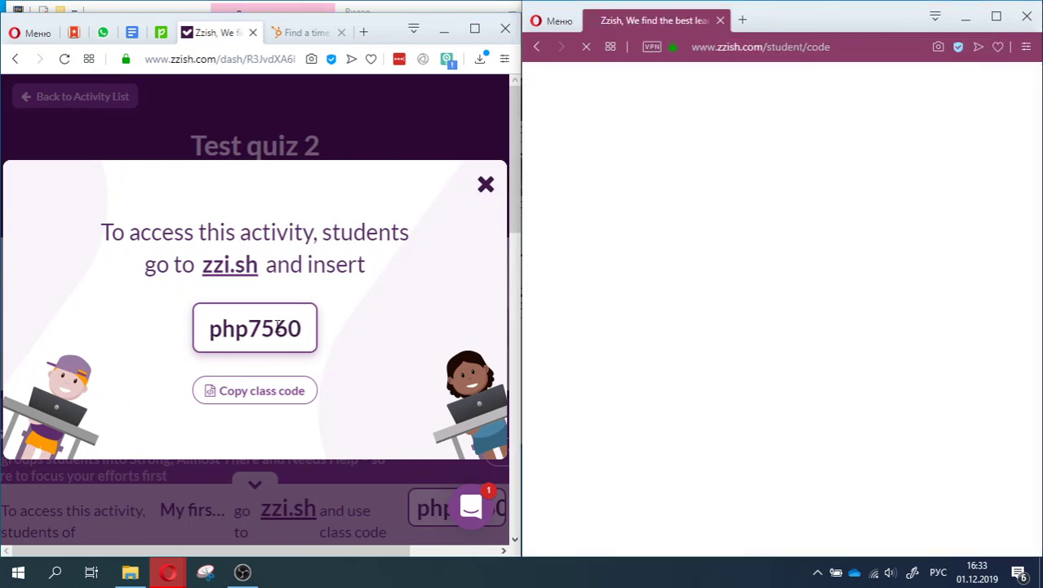
- Copy the class code from the teacher's activity popup and submit it on the student page to join the class
drag(301, 328, 209, 328)
key(ctrl+c)
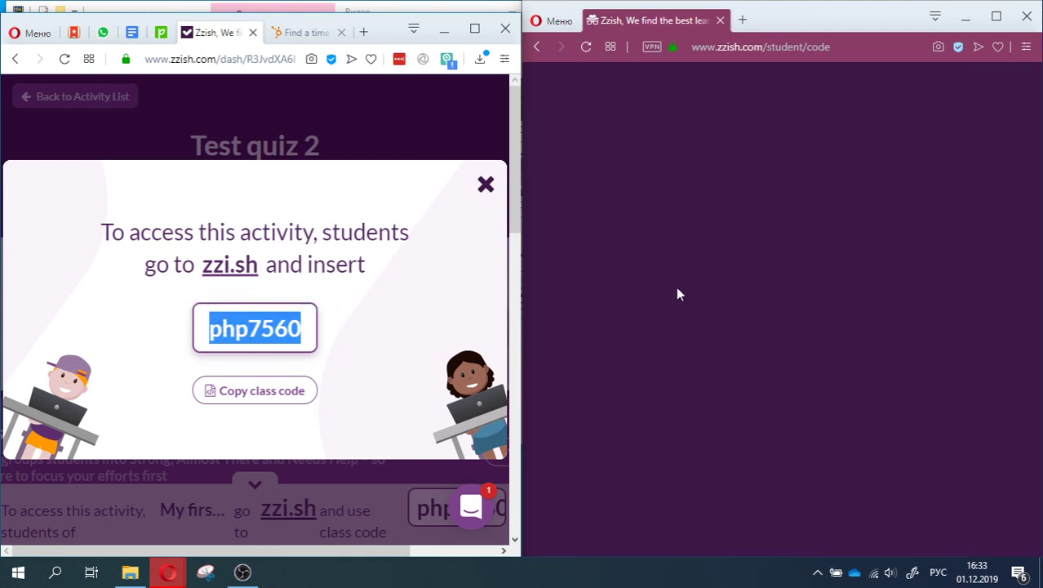
click(740, 218)
key(ctrl+v)
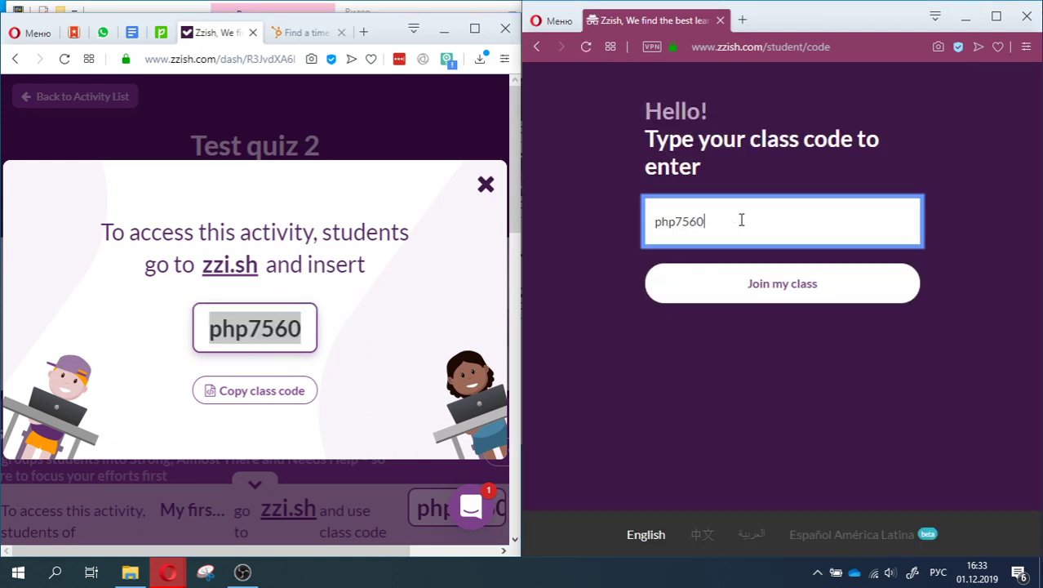
key(Return)
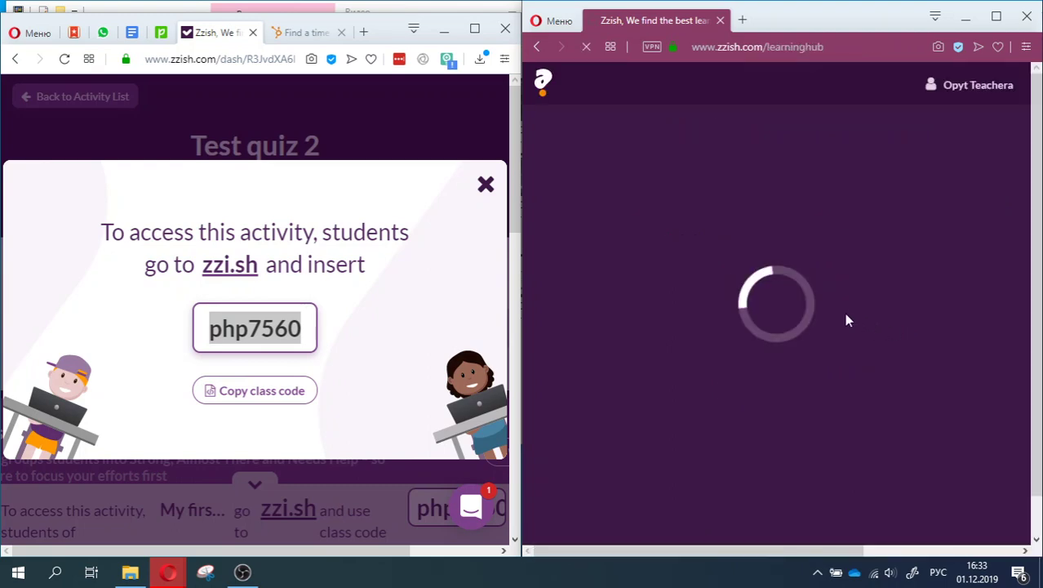
- Close the teacher's class code popup, launch the game view for Test quiz 2, and choose the Team vs Computer game
scroll(393, 321, down, 1)
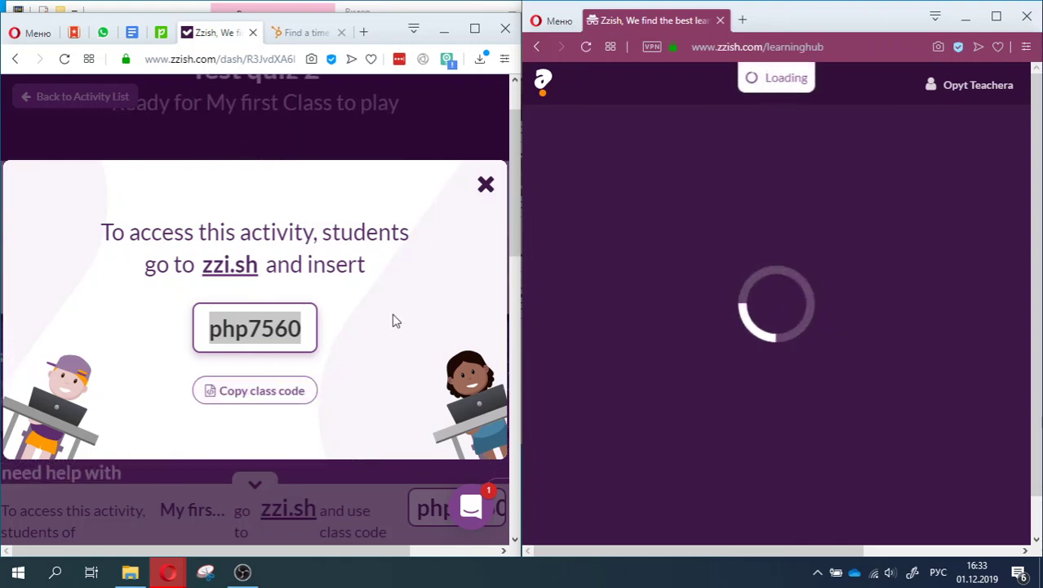
scroll(395, 320, up, 2)
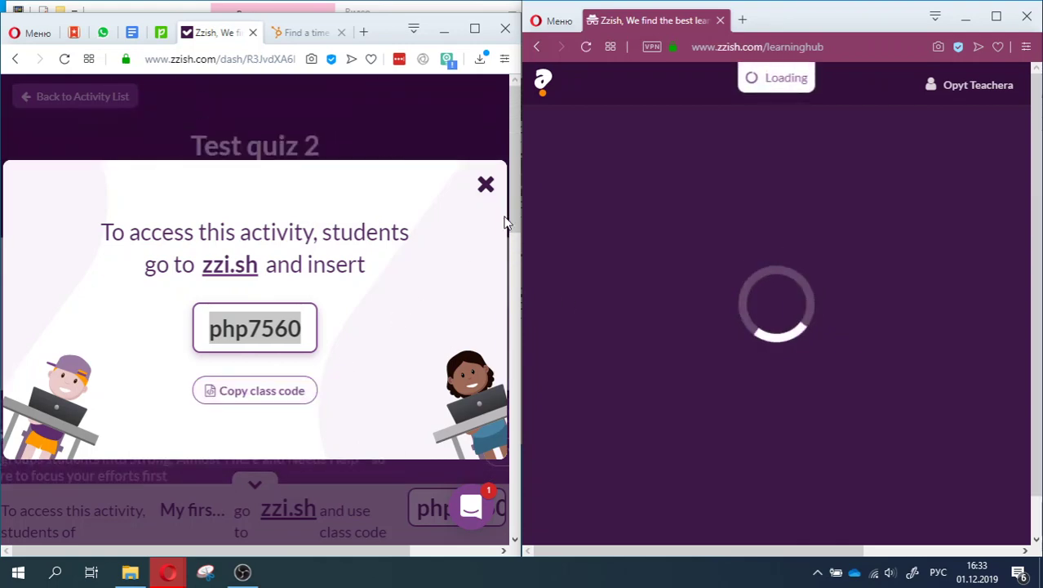
click(485, 187)
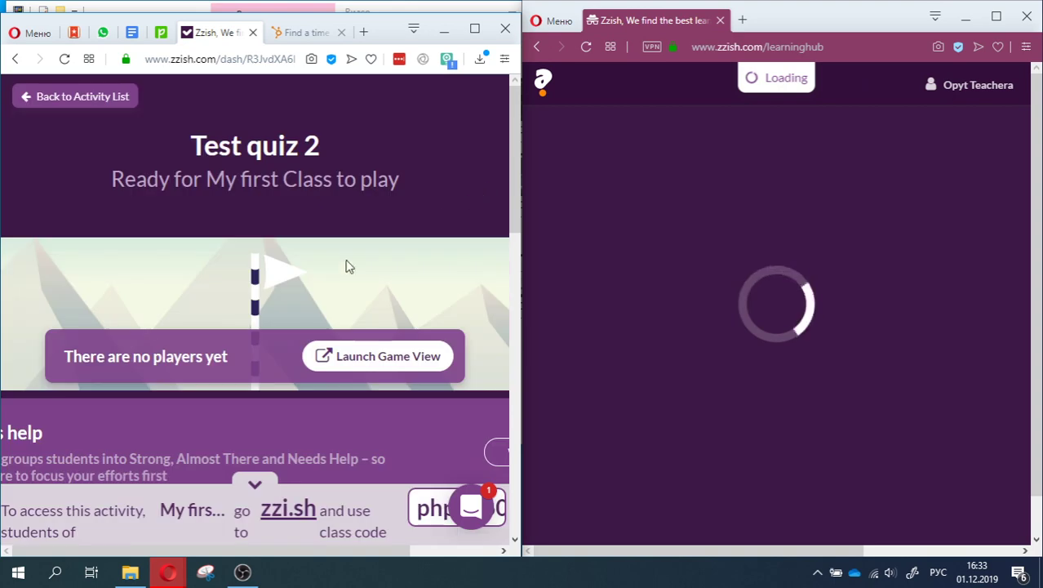
scroll(385, 282, down, 1)
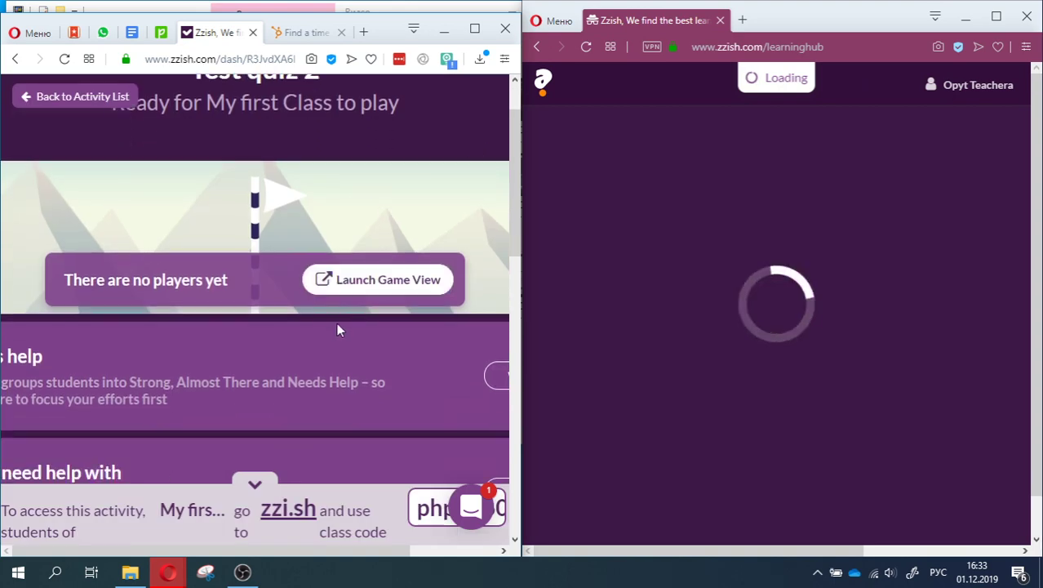
click(364, 282)
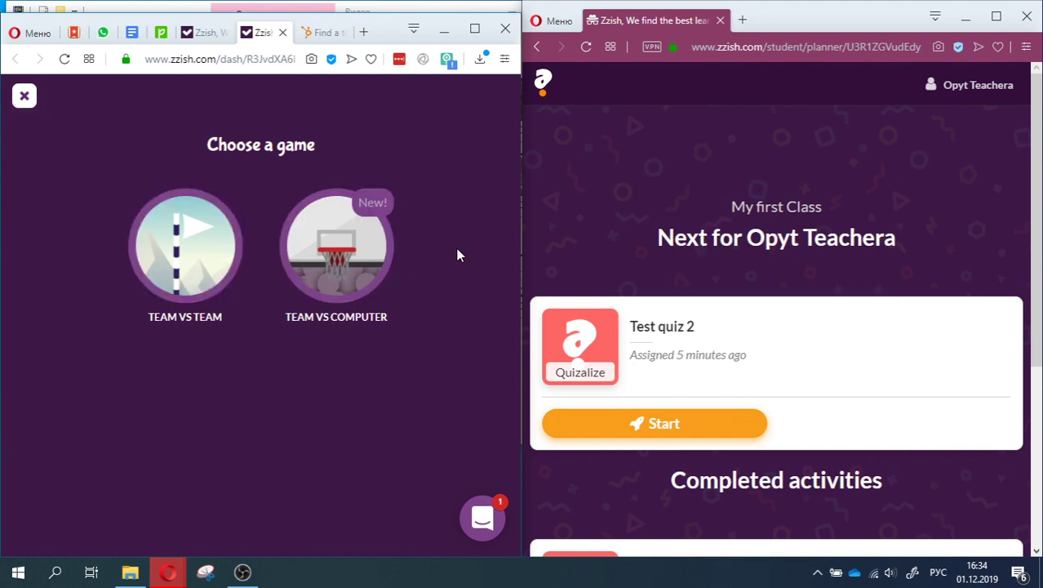
click(364, 257)
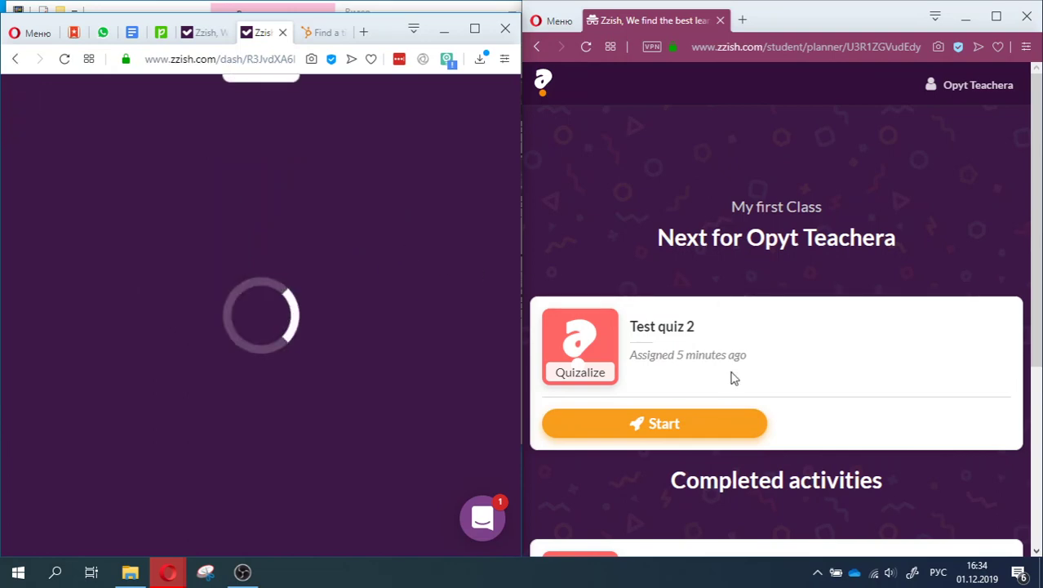
- Start Test quiz 2 as the student and set the HOOPS game's opponent difficulty to Regular
click(691, 424)
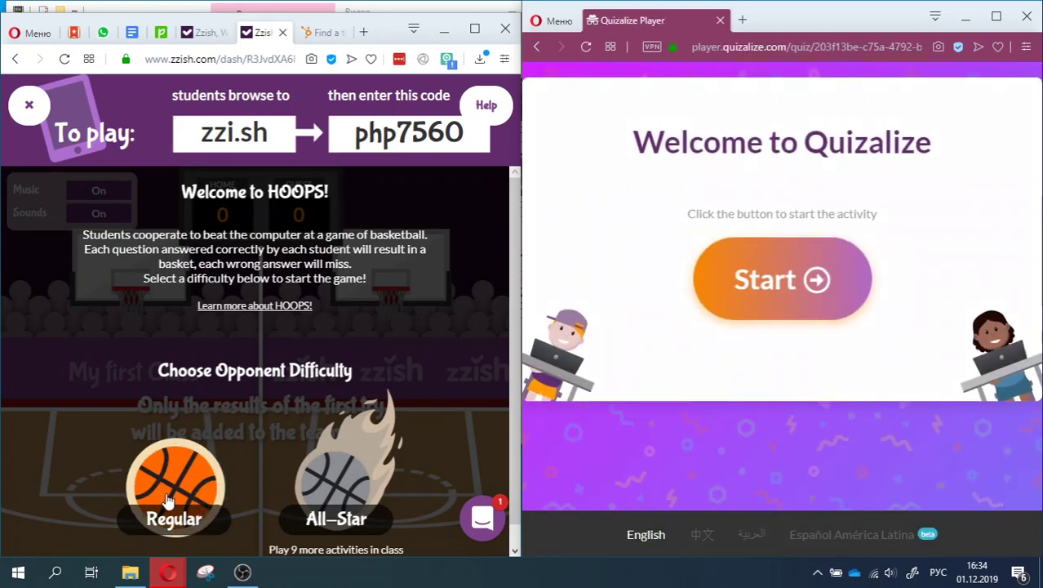
click(173, 477)
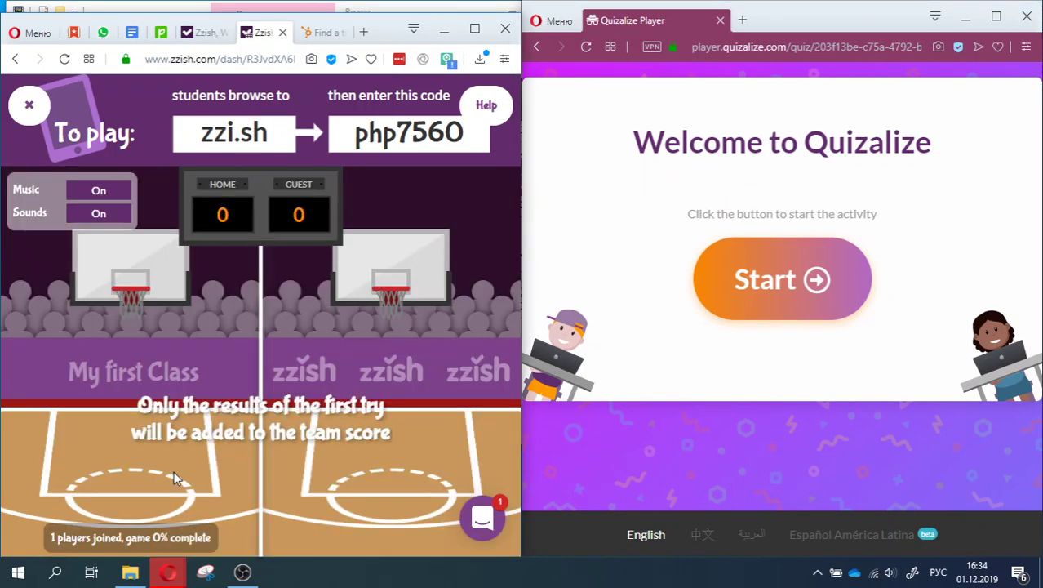
click(790, 284)
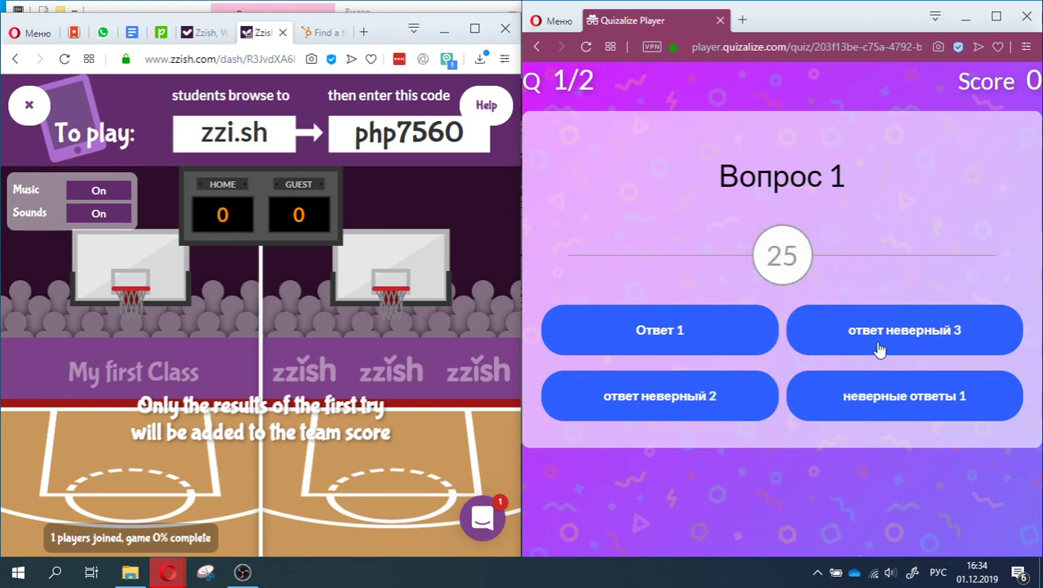
- Answer Вопрос 1 with Ответ 1 and ВОпрос 2 with неверный ответ 3, check the answer explanation, and complete the quiz
click(673, 331)
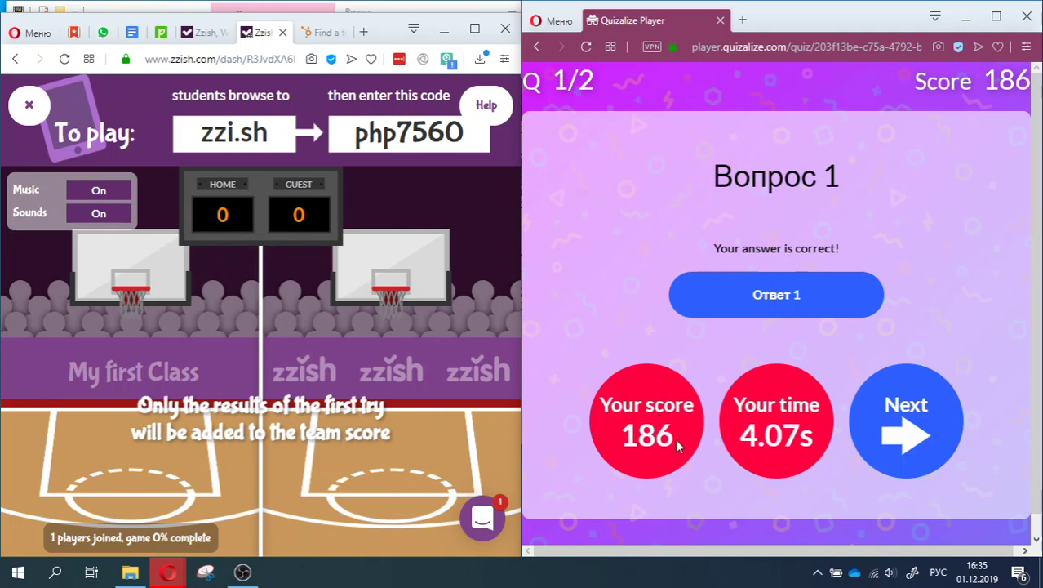
click(901, 435)
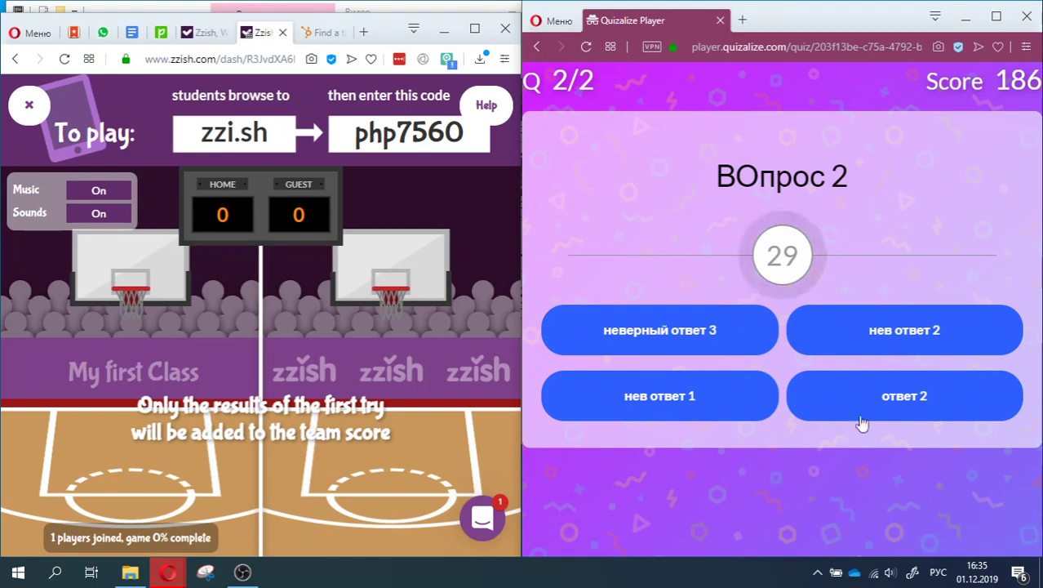
click(712, 348)
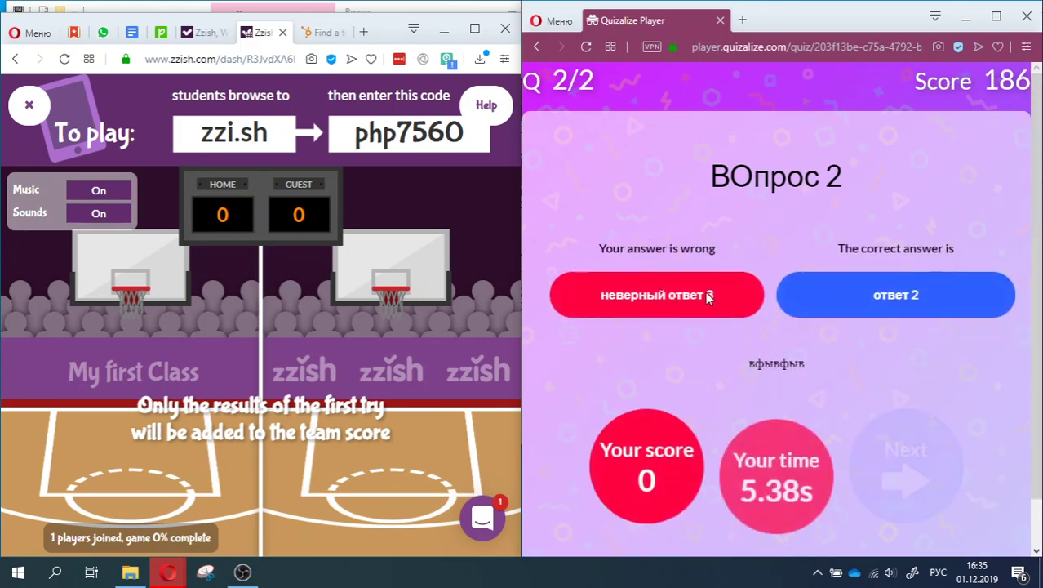
drag(748, 364, 813, 377)
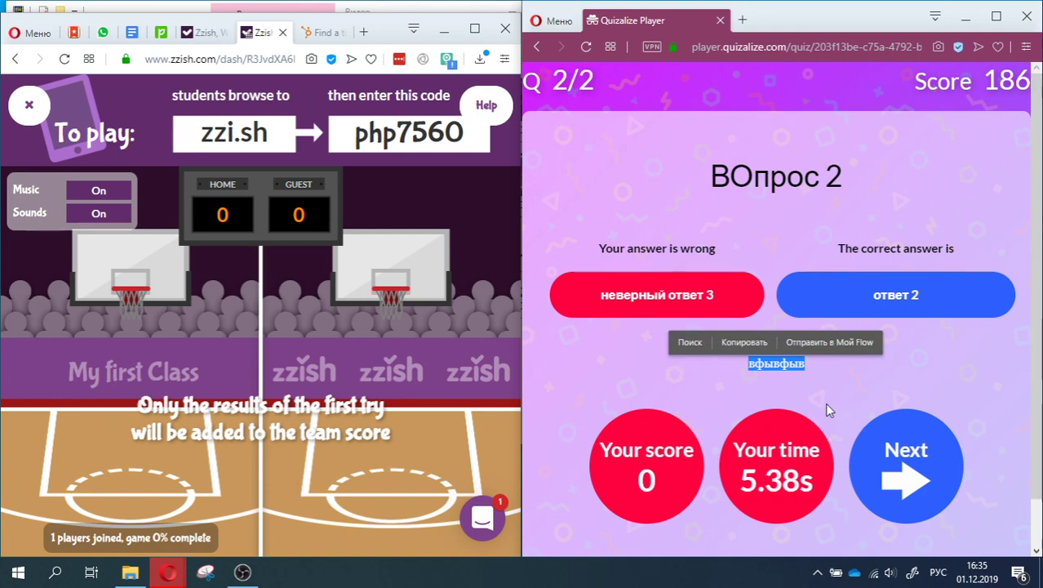
click(824, 387)
click(890, 451)
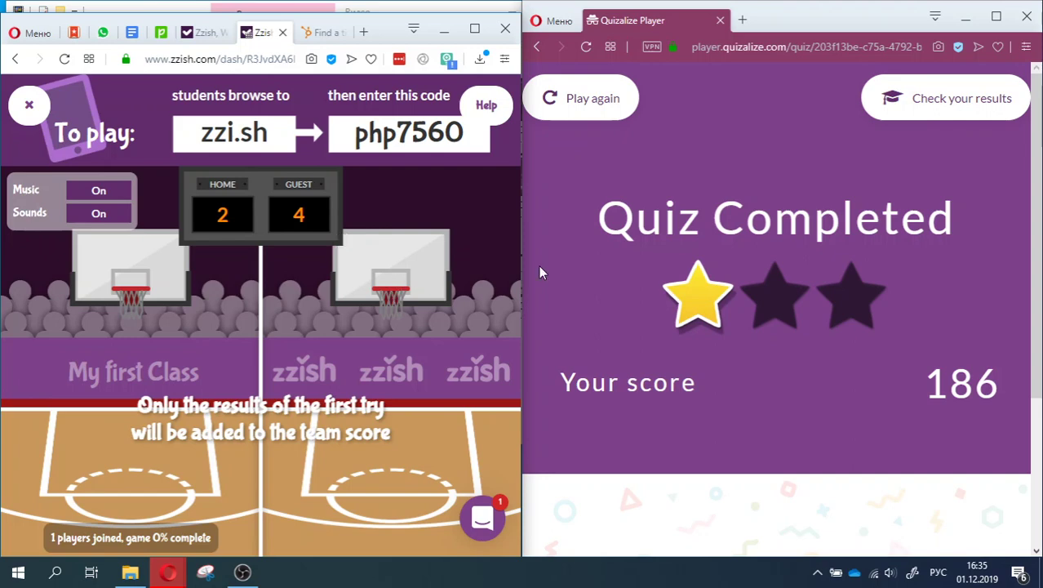
- Leave the game view, maximise the teacher's window, and open the Who needs help details for Test quiz 2
click(28, 105)
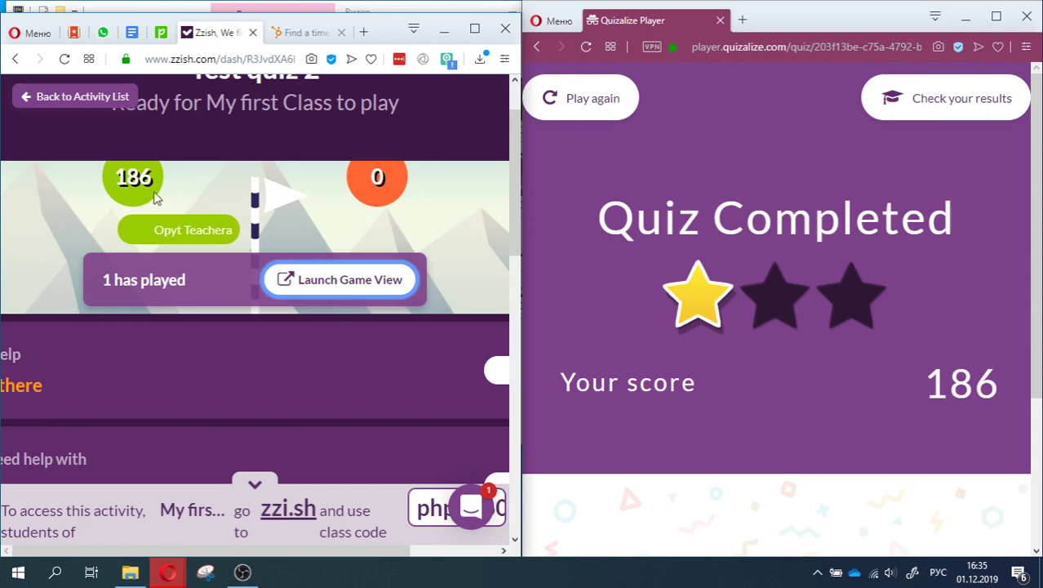
scroll(161, 212, down, 2)
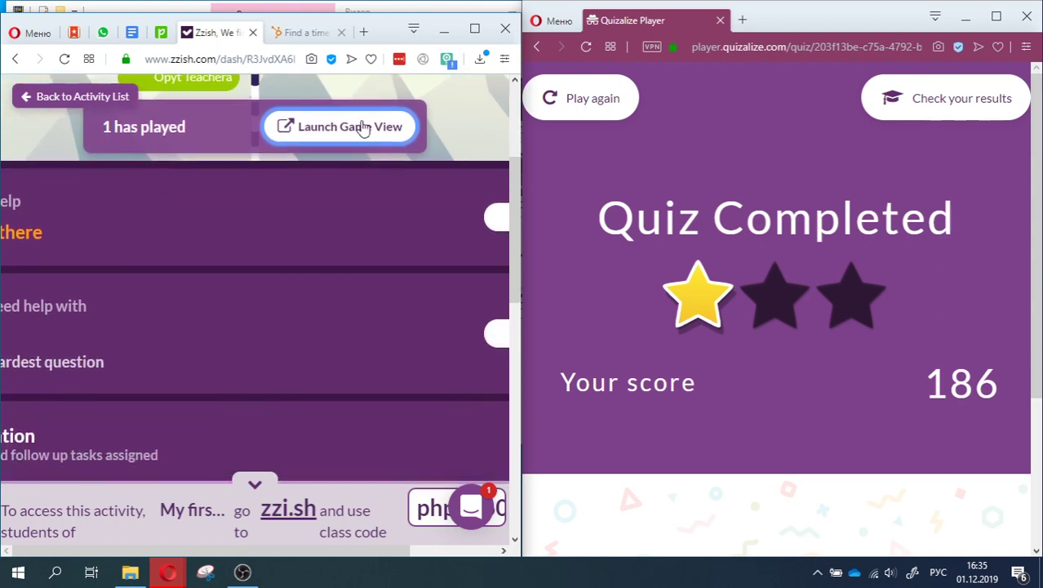
click(474, 28)
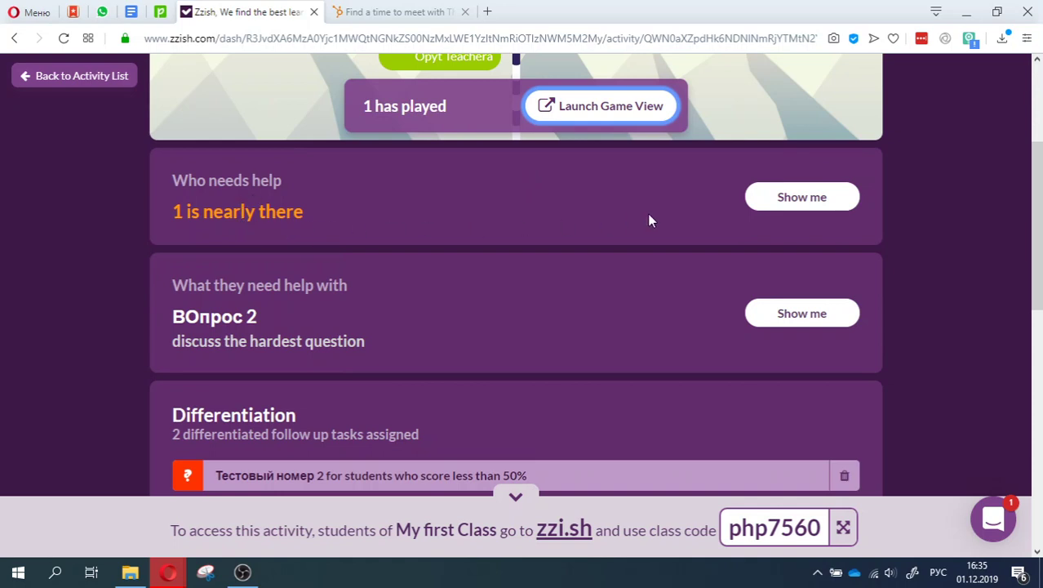
click(771, 205)
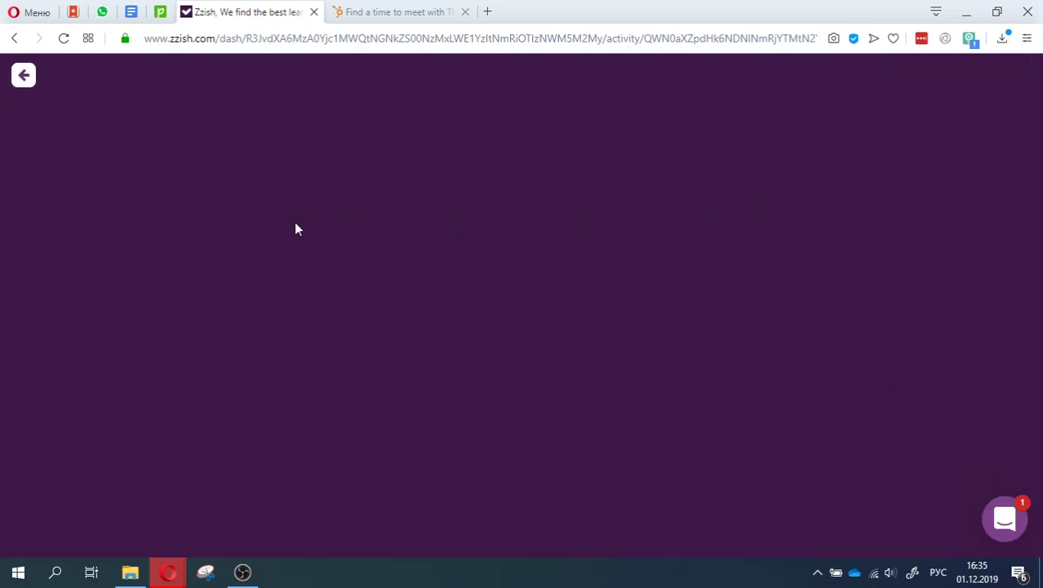